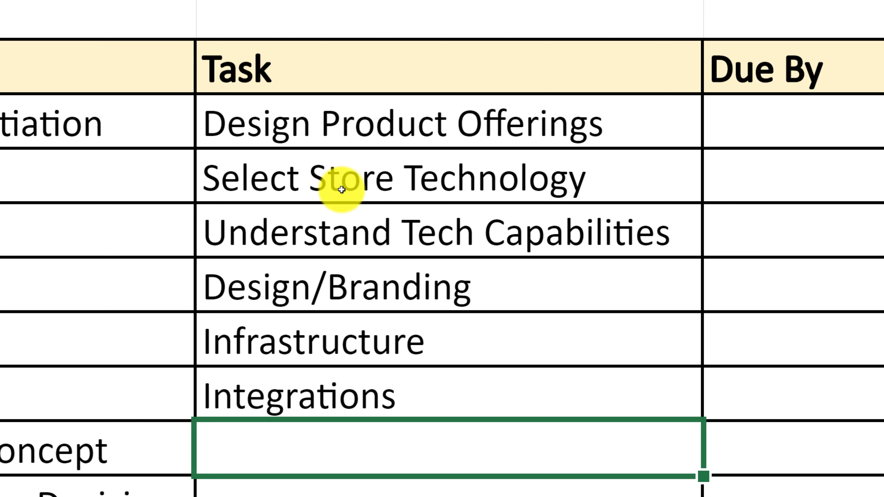
left_click(414, 236)
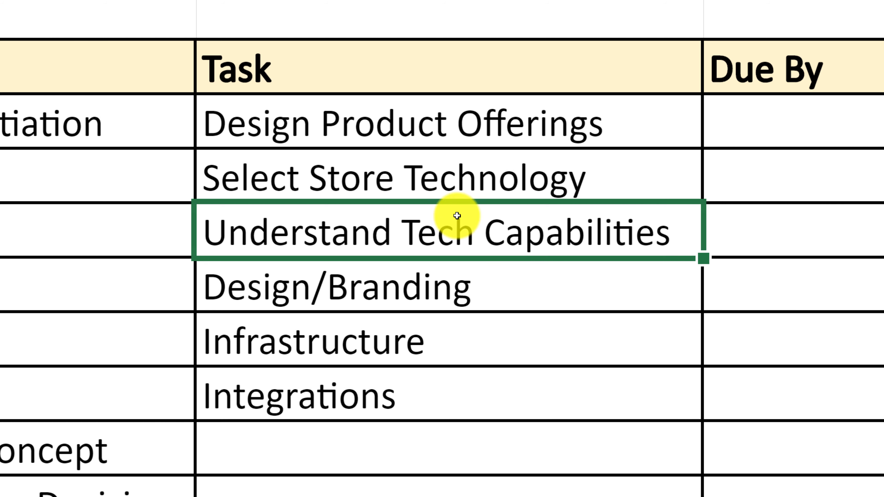
left_click(397, 293)
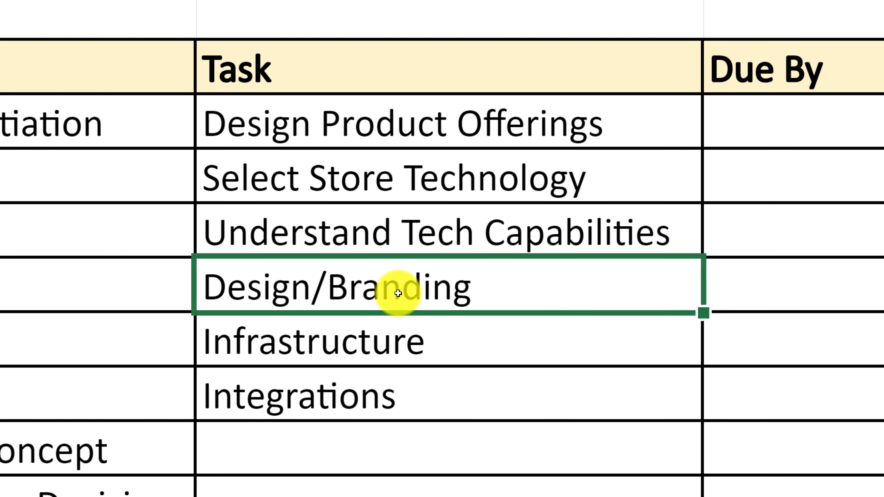
left_click(397, 346)
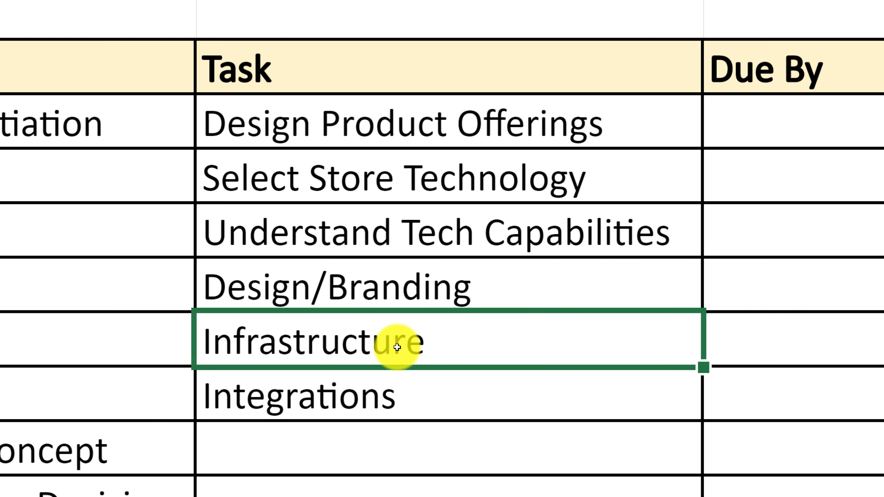
left_click(390, 402)
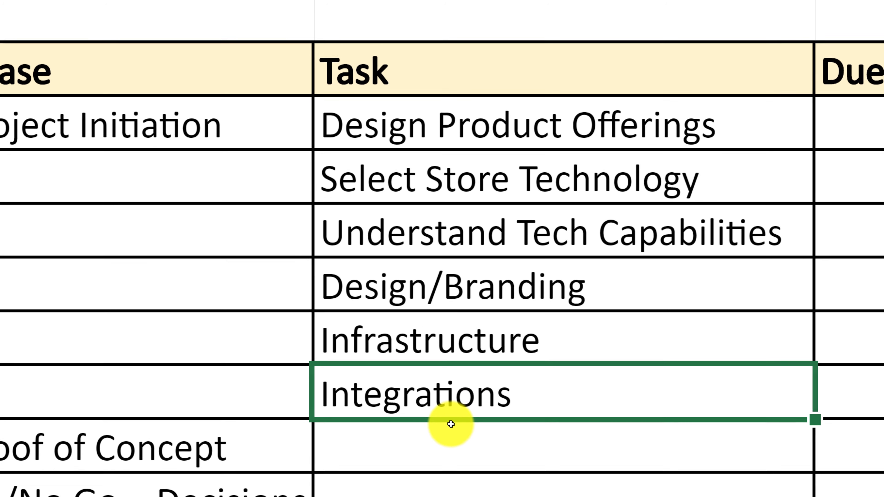
Fill the Project Initiation phase down column A through row 12, alongside the listed tasks
left_click(237, 125)
key("ctrl+c")
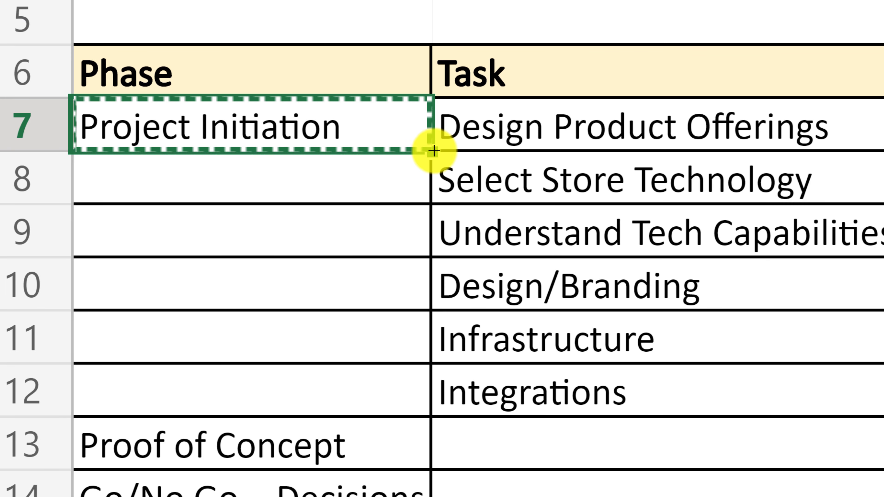
left_click_drag(431, 151, 427, 391)
key("Return")
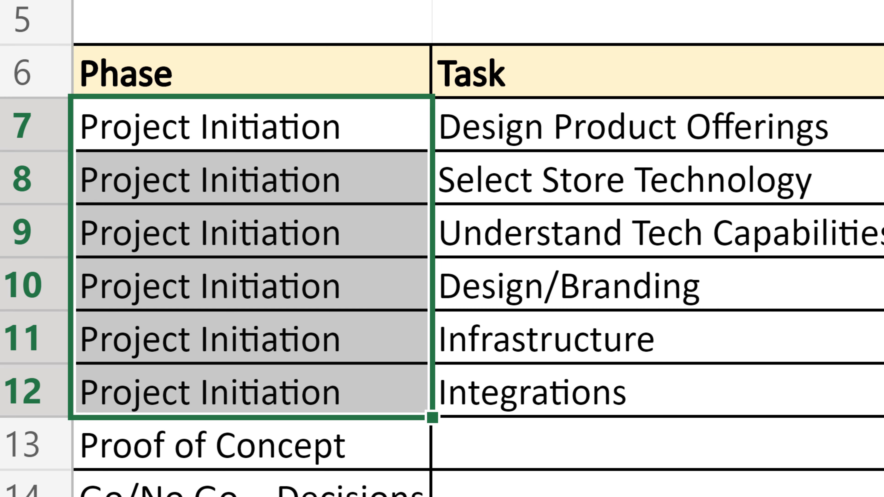
Review the Project Initiation tasks together with their due dates
left_click(874, 439)
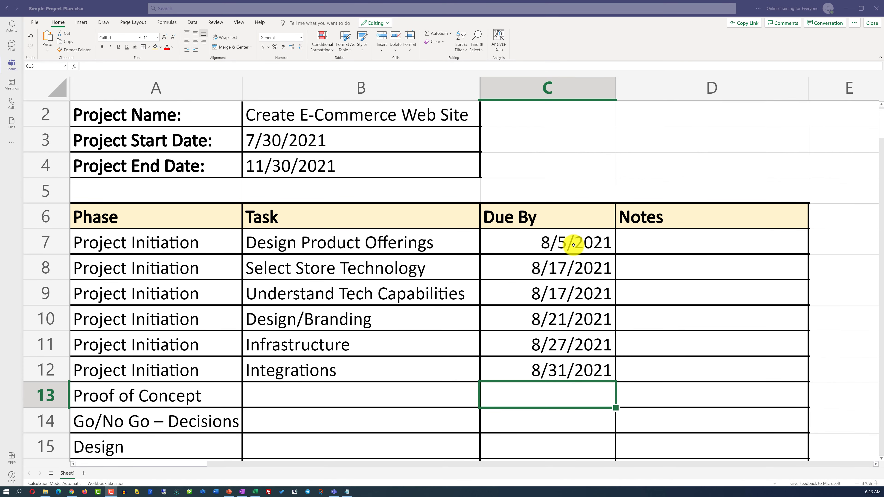
left_click(566, 267)
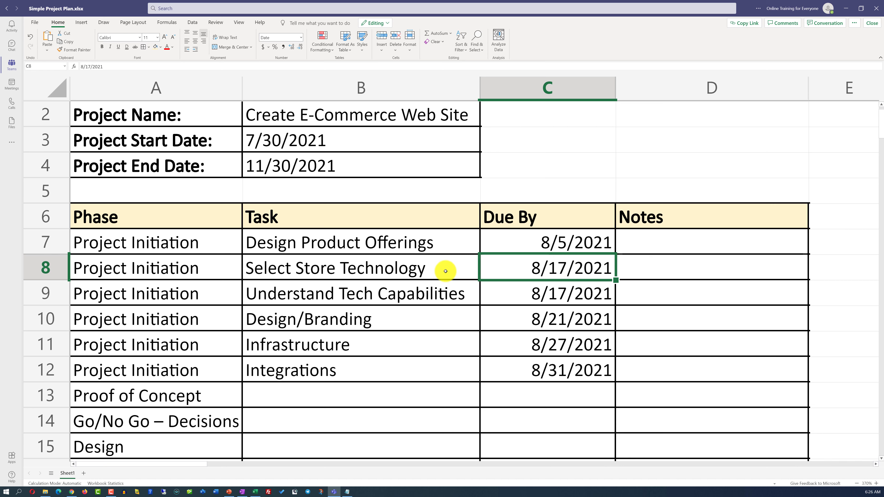
left_click_drag(371, 268, 538, 271)
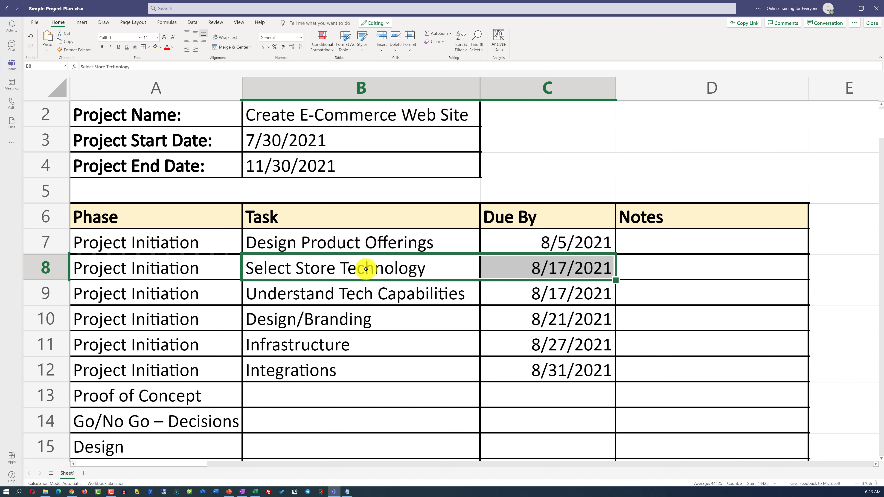
left_click_drag(349, 318, 536, 322)
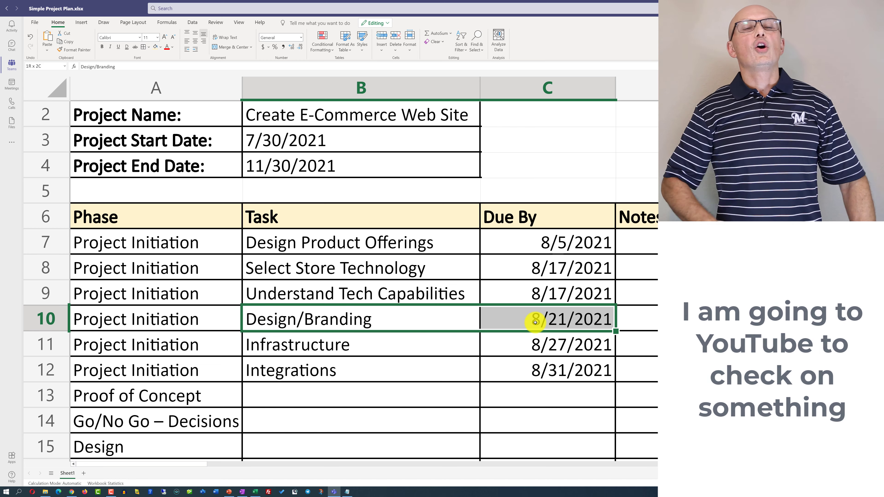
left_click_drag(310, 371, 541, 372)
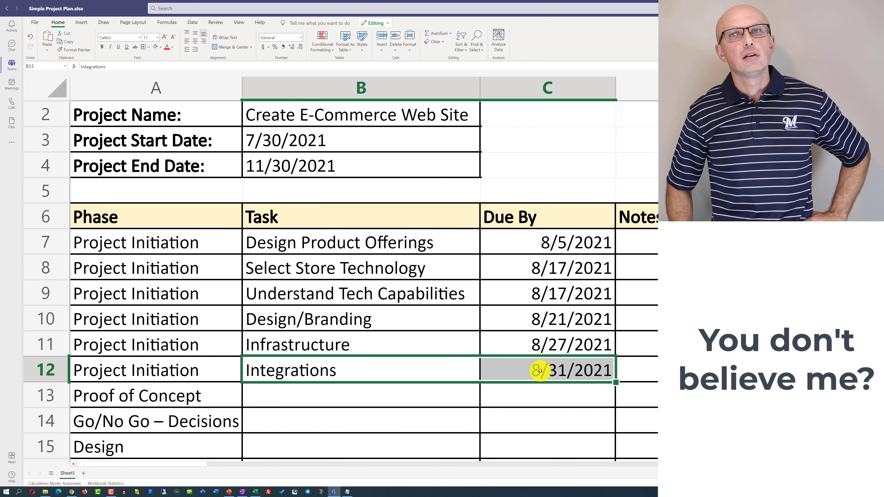
Review the phases from Proof of Concept to Support, their empty task and due-date cells, and the project start and end dates
scroll(36, 228, "down", 3)
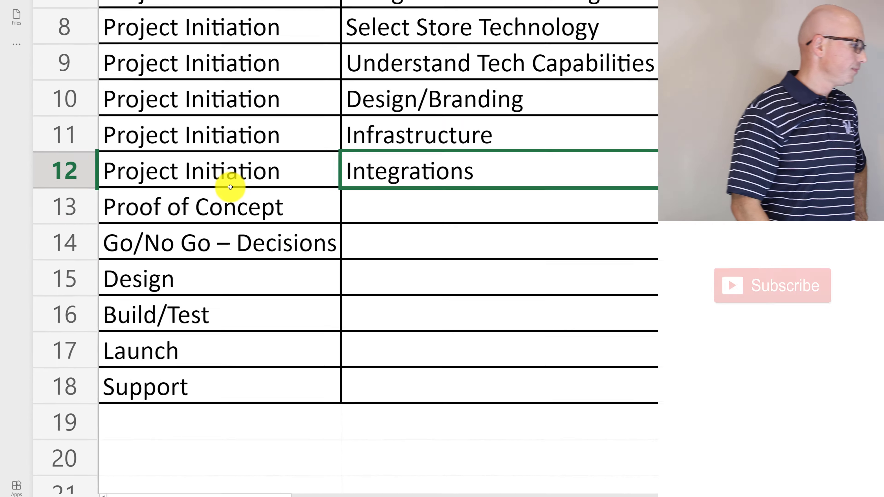
left_click(240, 214)
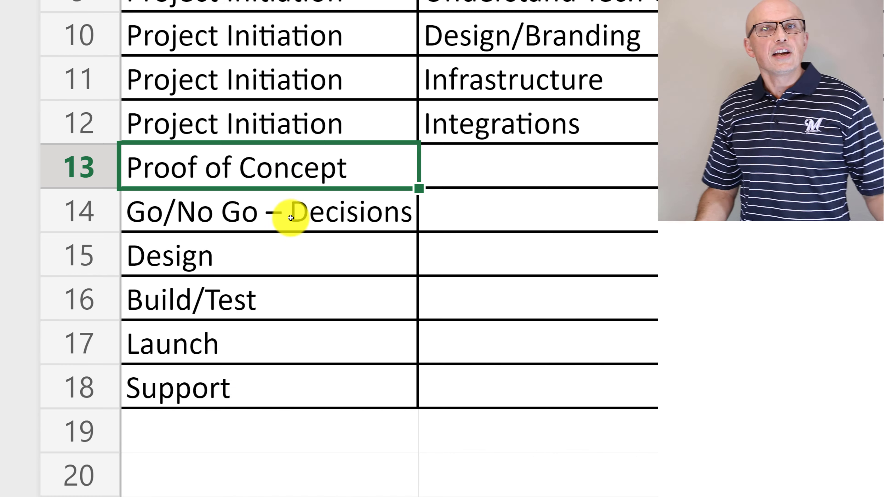
left_click(347, 220)
left_click(295, 258)
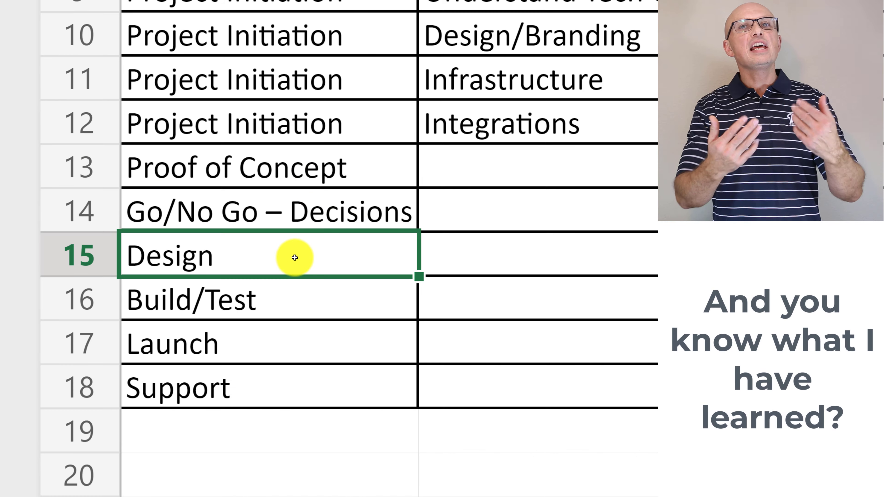
left_click(312, 306)
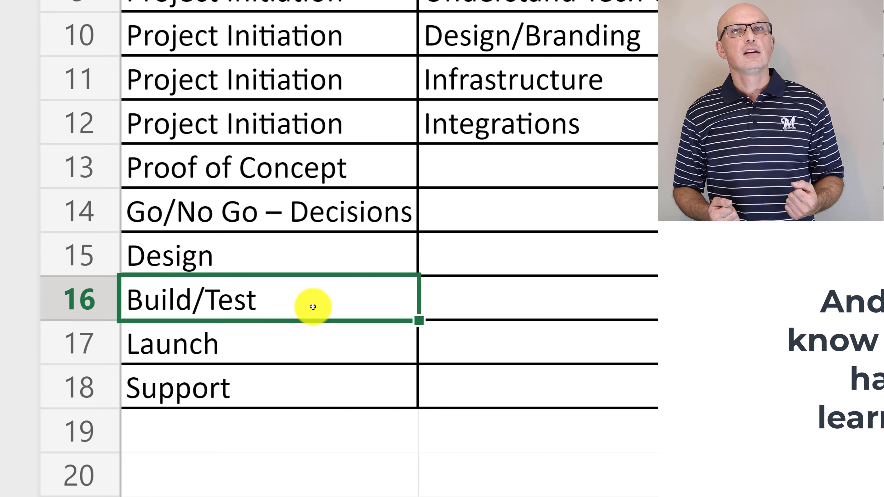
left_click(283, 344)
left_click(287, 390)
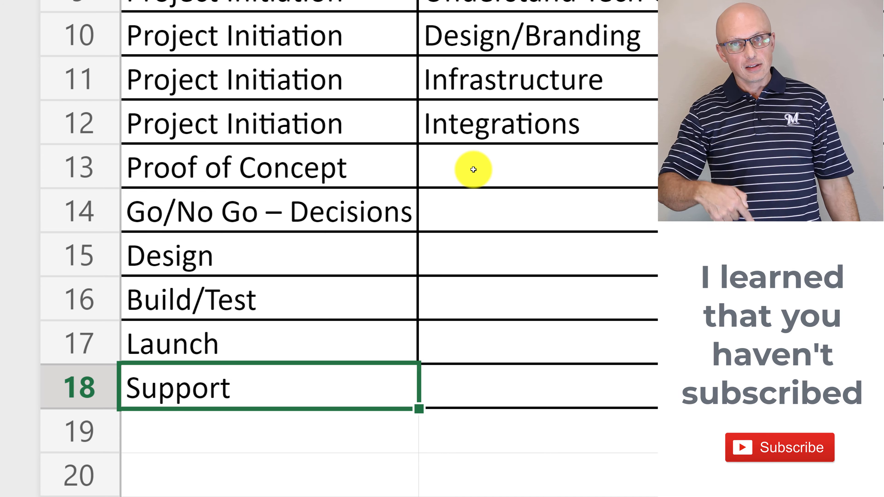
left_click_drag(533, 167, 555, 379)
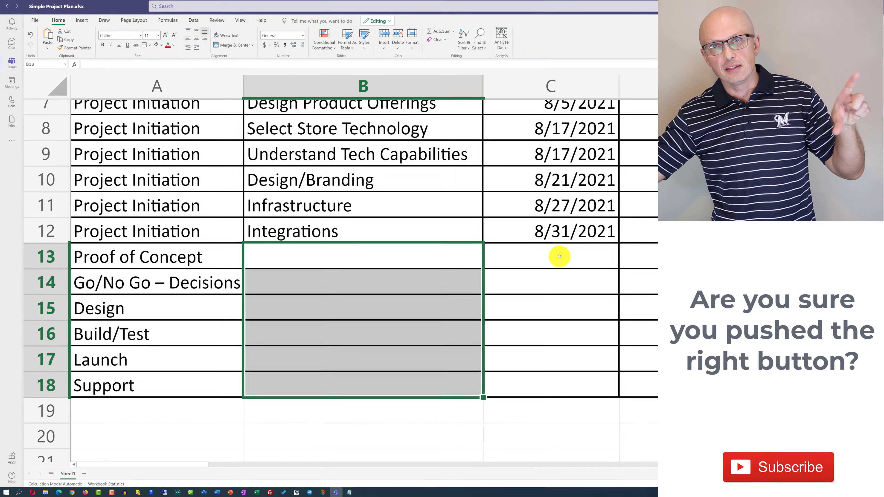
left_click_drag(559, 257, 567, 381)
scroll(444, 272, "up", 3)
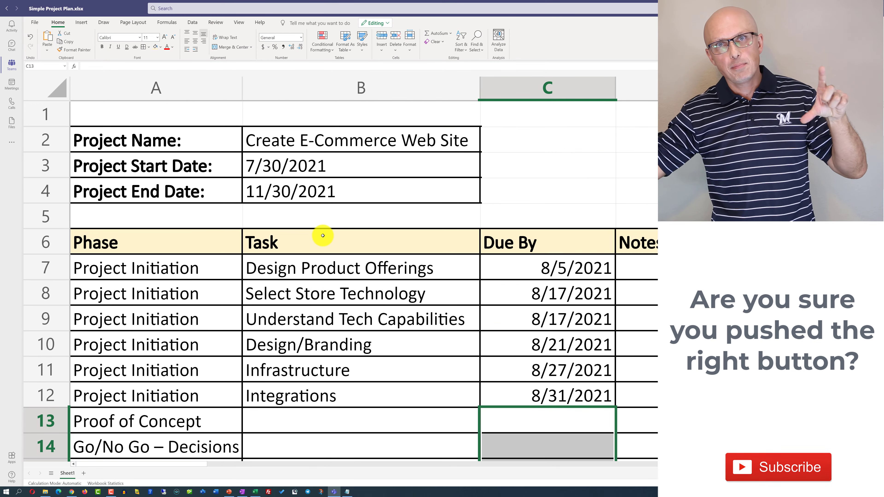
left_click_drag(290, 174, 296, 191)
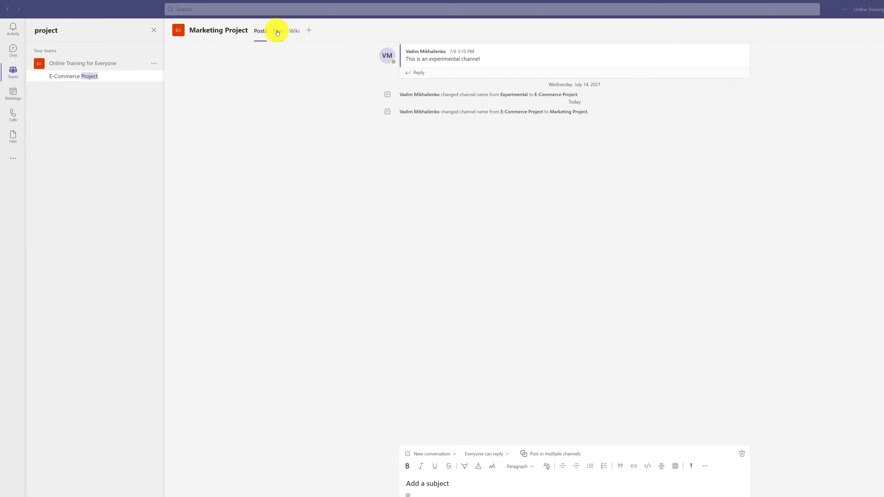
Create an Excel workbook named Marketing Project Plan in the Marketing Project channel's files
left_click(303, 35)
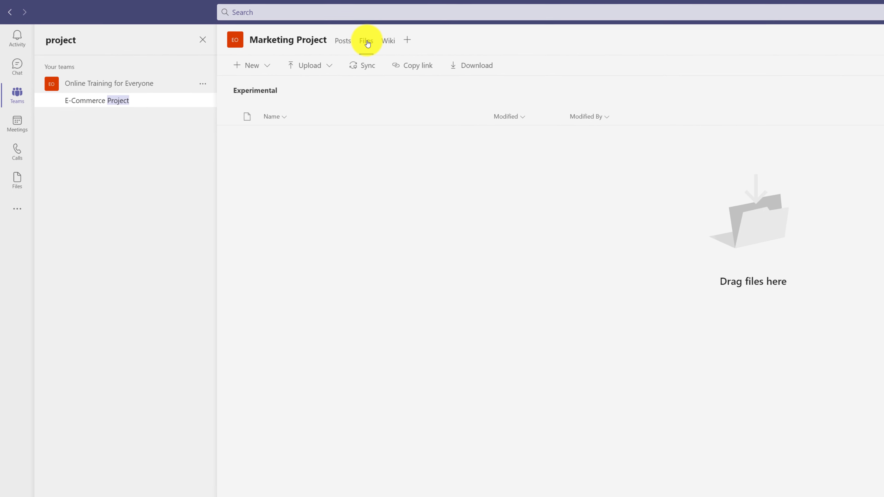
left_click(277, 69)
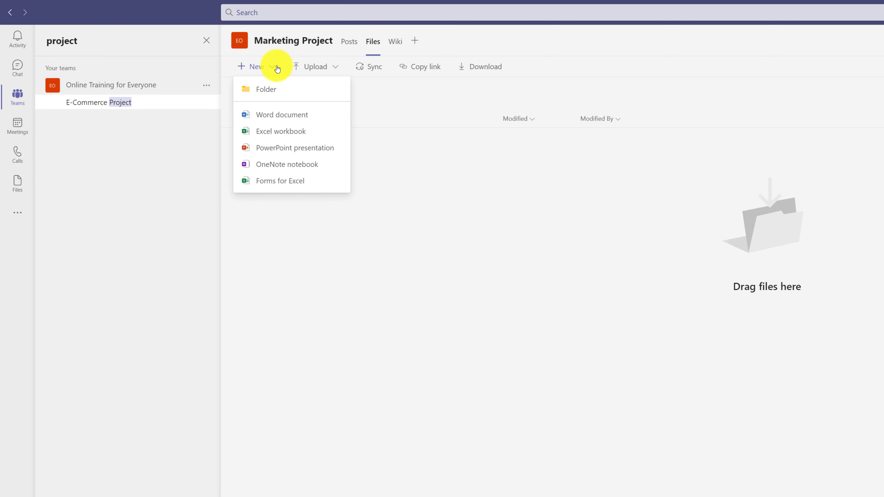
left_click(285, 131)
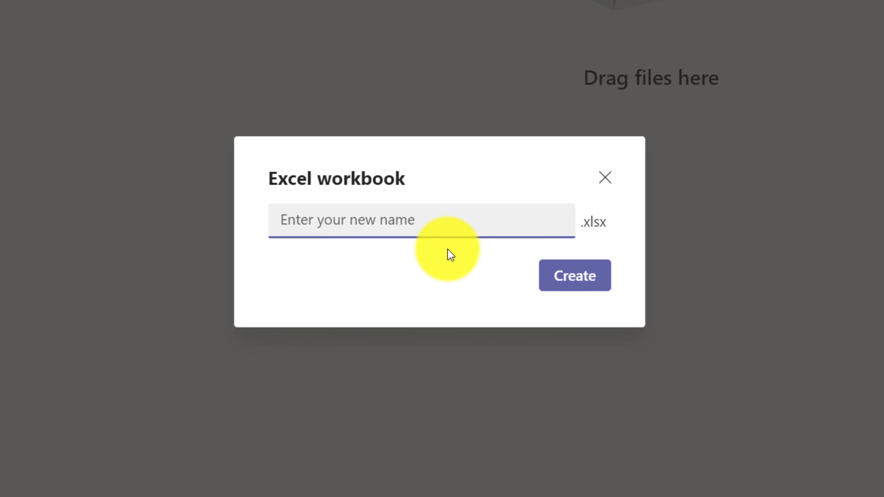
type("Marketing Project Plan")
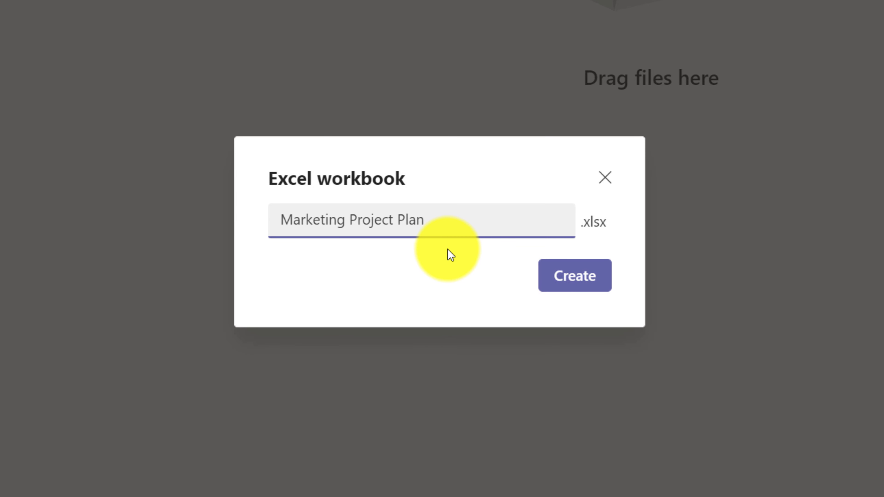
left_click(559, 276)
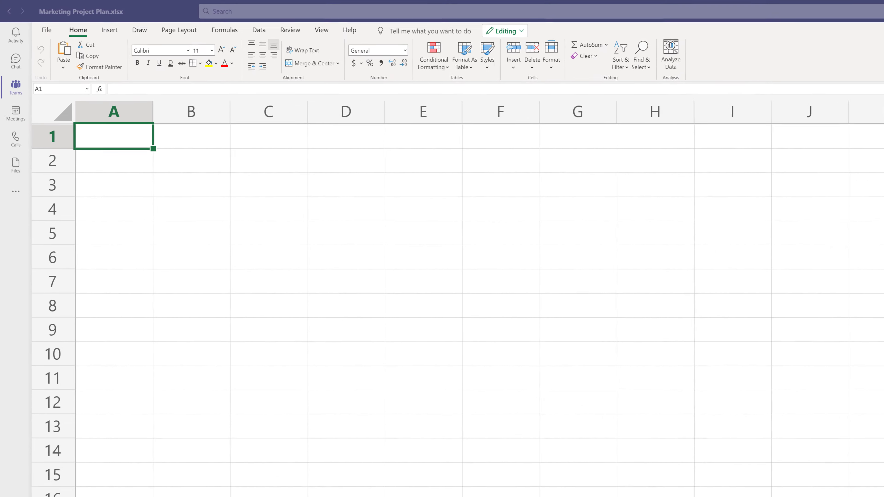
Enter the column headings ID, Phase, Task and Status in cells A1 to D1
type("ID")
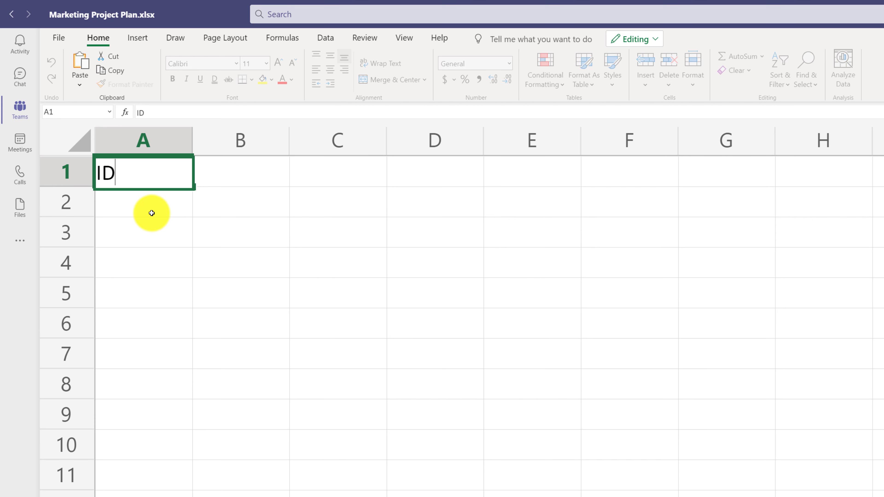
left_click(237, 172)
type("Phase")
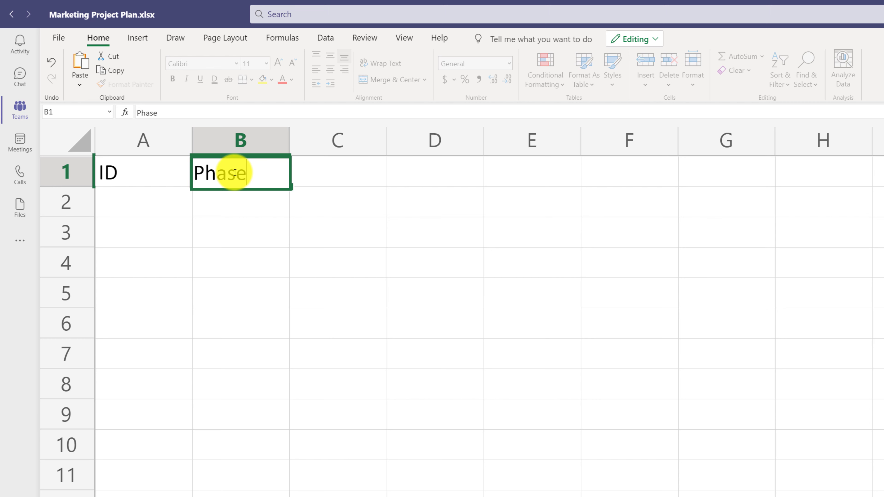
left_click(331, 172)
type("Ta")
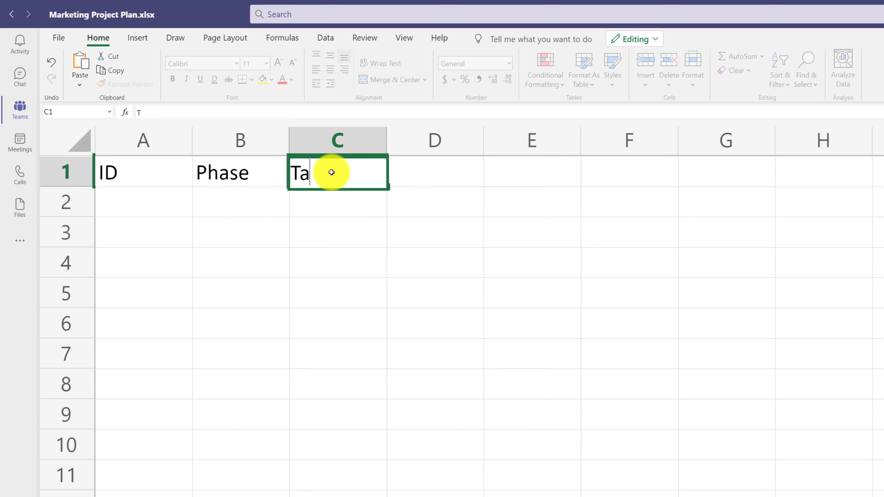
type("sk")
left_click(425, 181)
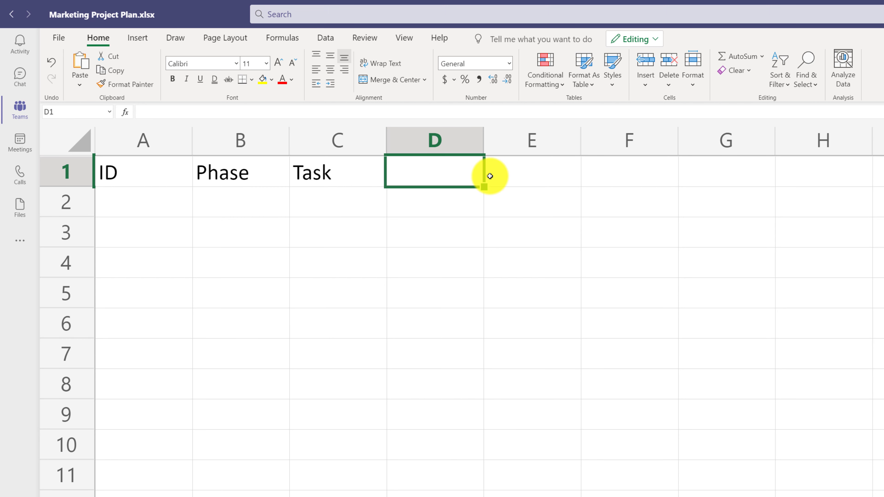
type("Status")
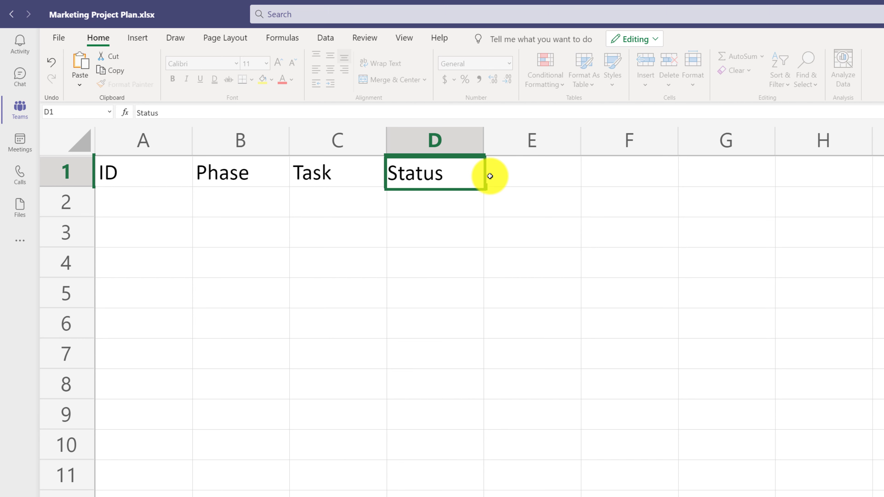
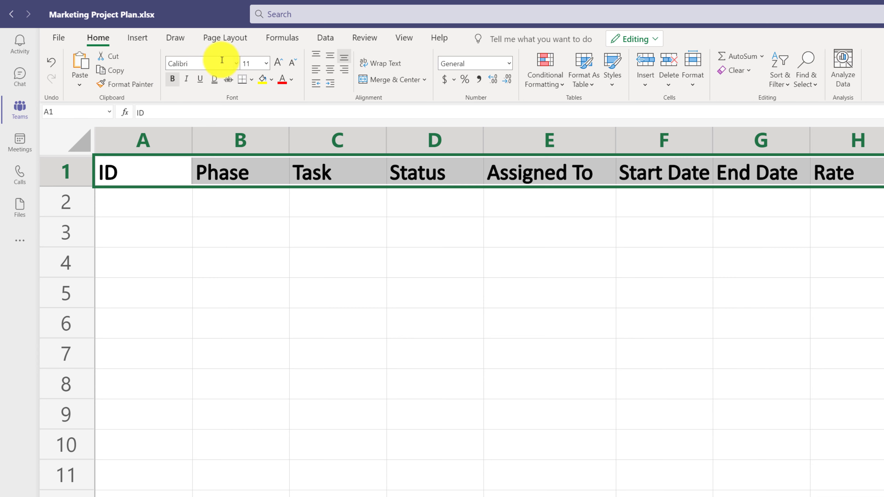
Fill the header row with a light gold colour and widen the Task column
left_click(273, 82)
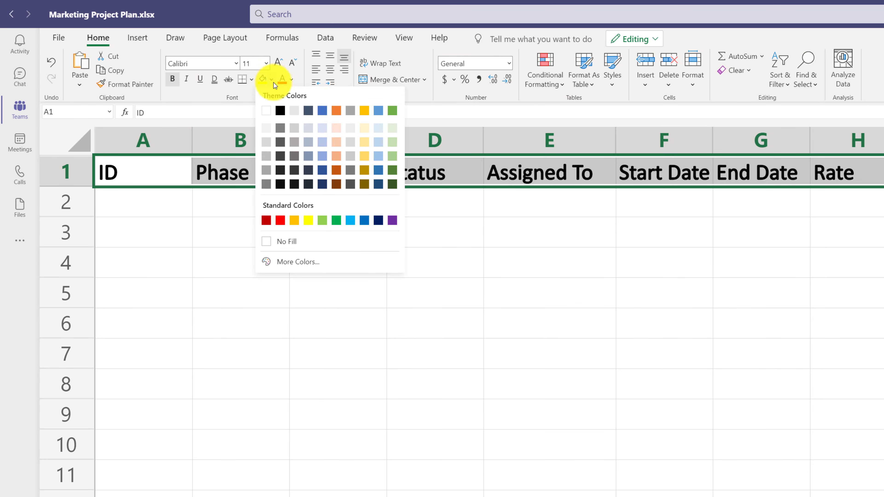
left_click(361, 123)
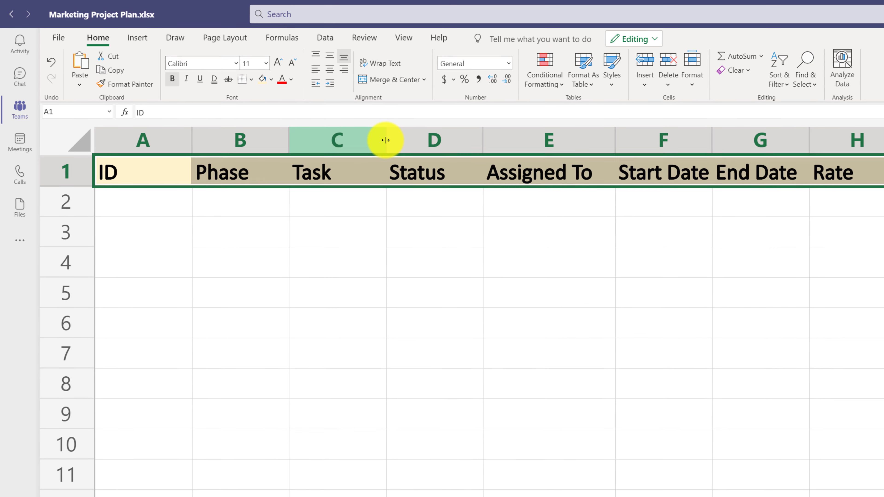
left_click_drag(385, 140, 585, 158)
left_click_drag(507, 136, 345, 94)
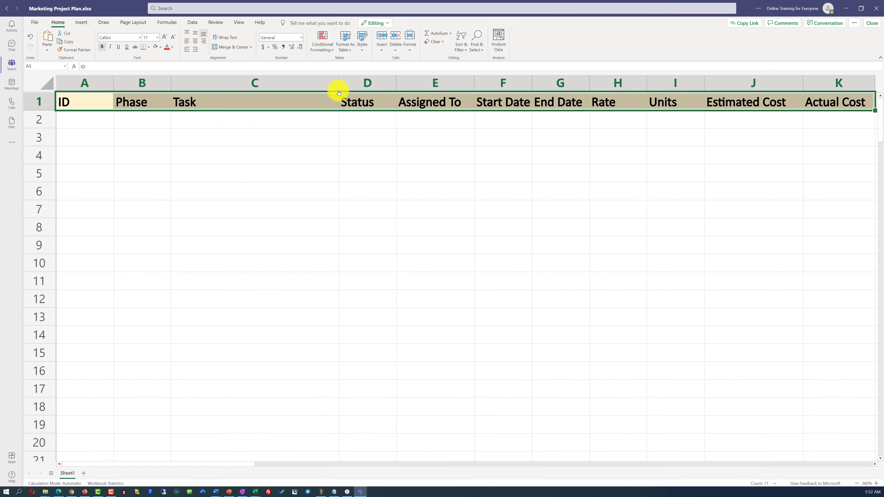
Apply all borders to the plan table range A1:K17
left_click_drag(96, 103, 832, 387)
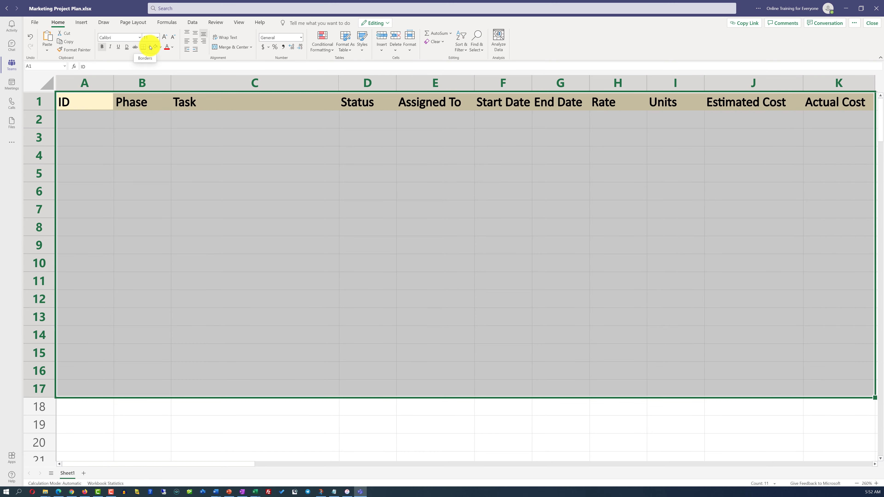
left_click(150, 48)
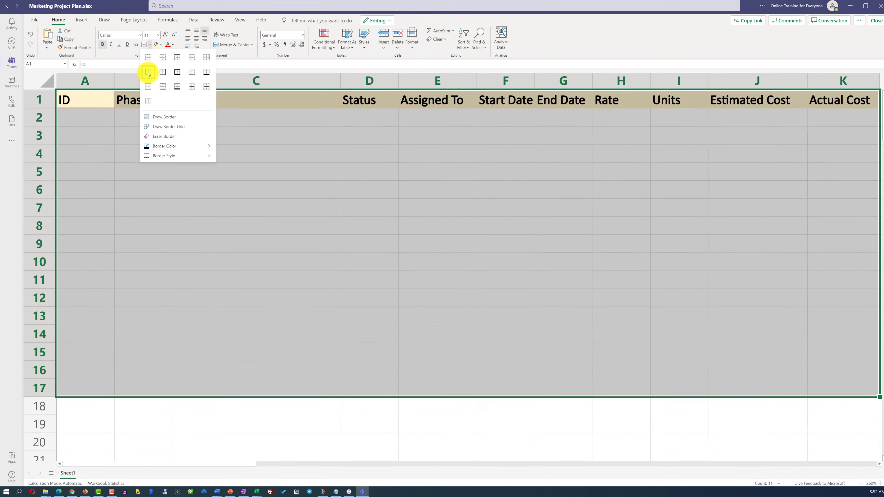
left_click(148, 73)
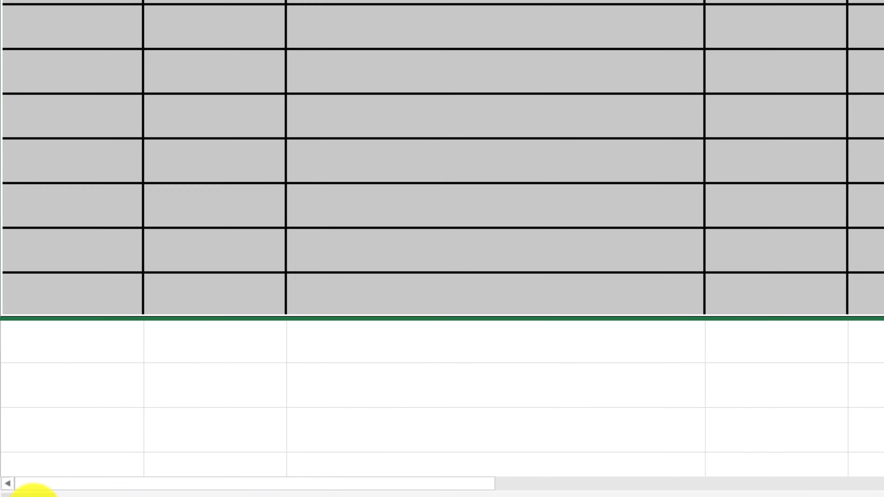
Rename the worksheet as Project Plan
double_click(159, 448)
key("BackSpace")
key("BackSpace")
key("BackSpace")
key("BackSpace")
key("BackSpace")
key("BackSpace")
type("Project Plan")
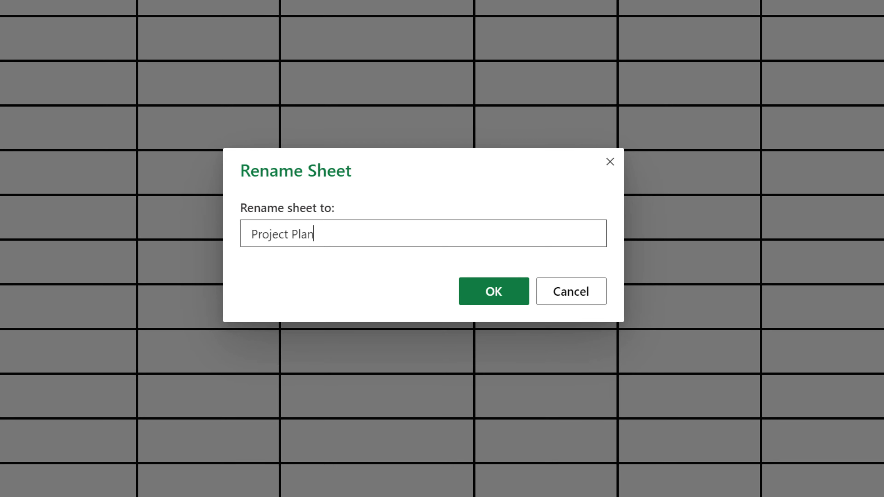
left_click(487, 293)
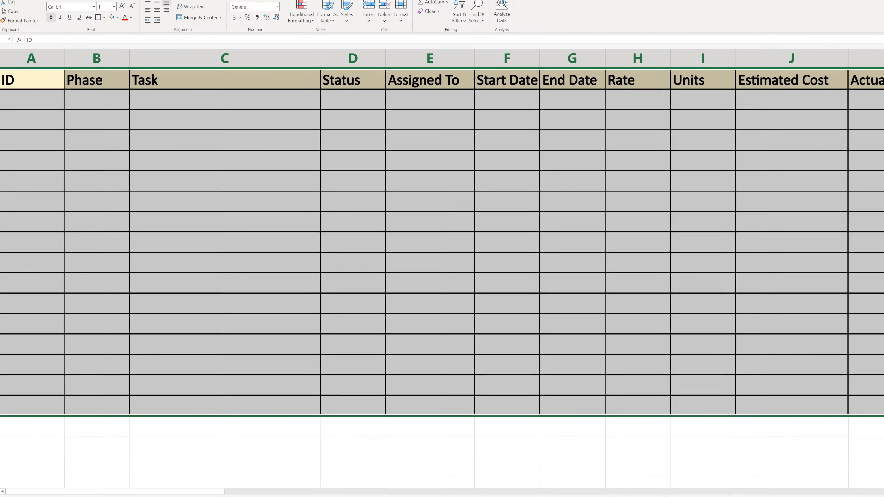
Enter ID 1 and the task Define Marketing Campaign Goals in row 2, and widen the Task column to fit
left_click(30, 105)
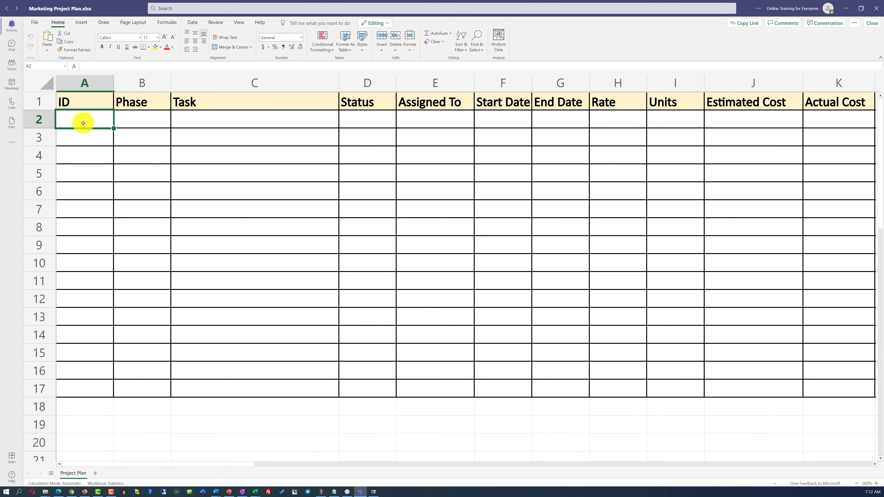
type("1")
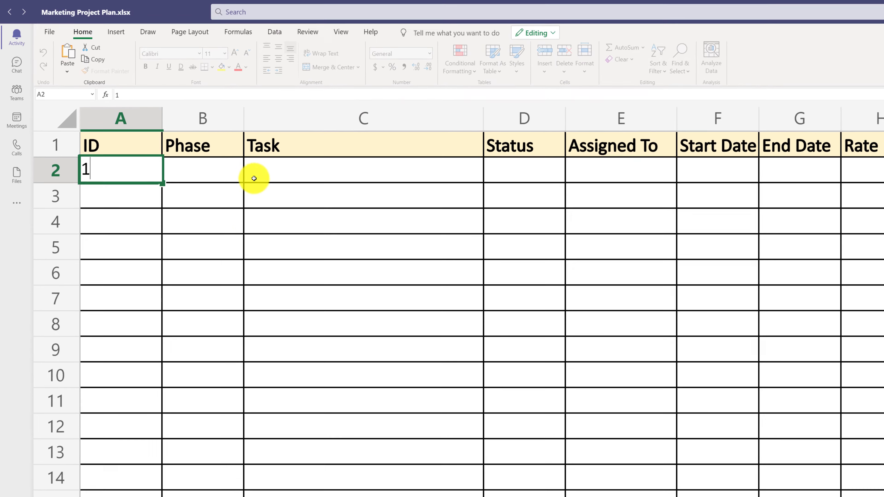
left_click(290, 176)
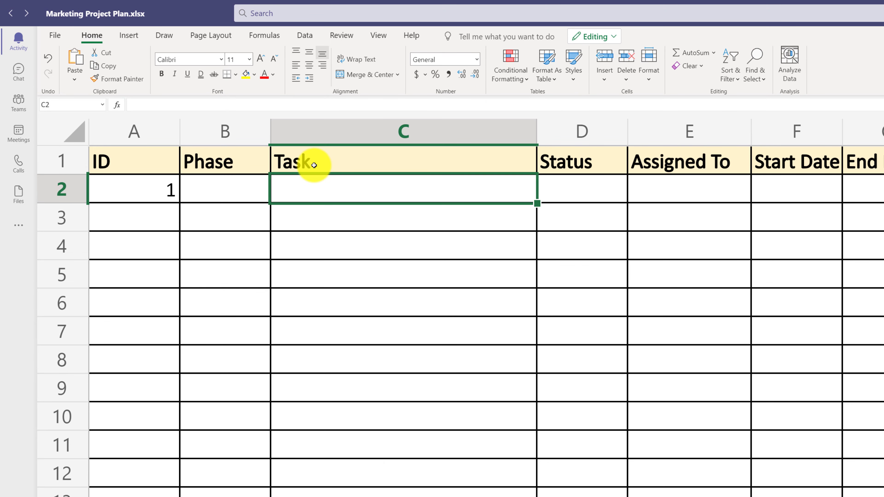
type("Define Marketing Campaign Goals")
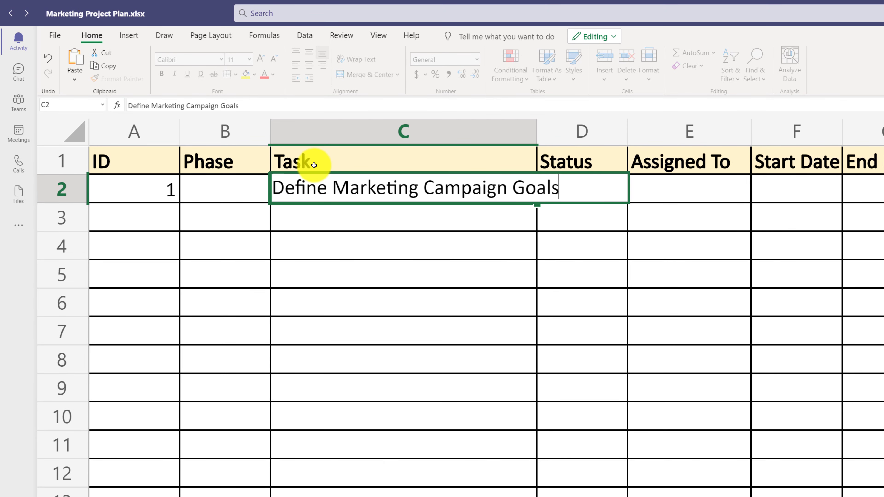
left_click(404, 132)
left_click_drag(537, 126, 574, 127)
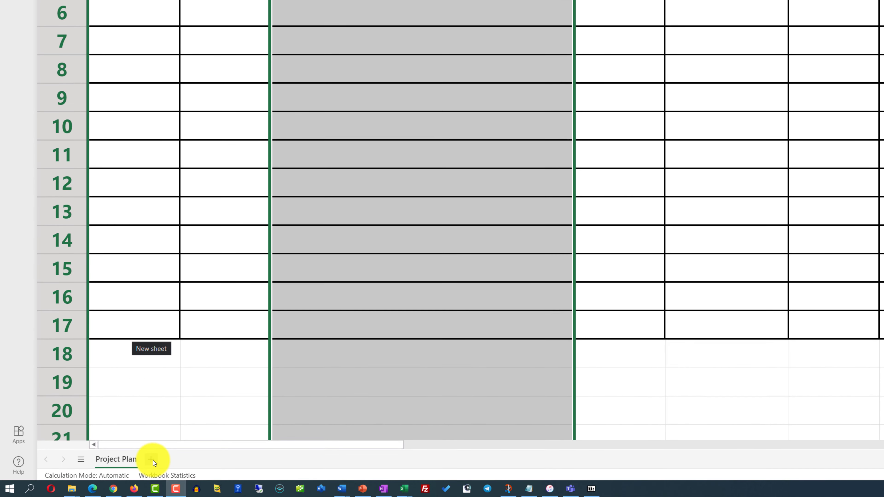
Add a sheet listing Inititation, POC, Design, Build, Test, Launch and Support under a bold Phases heading in column A
left_click(153, 477)
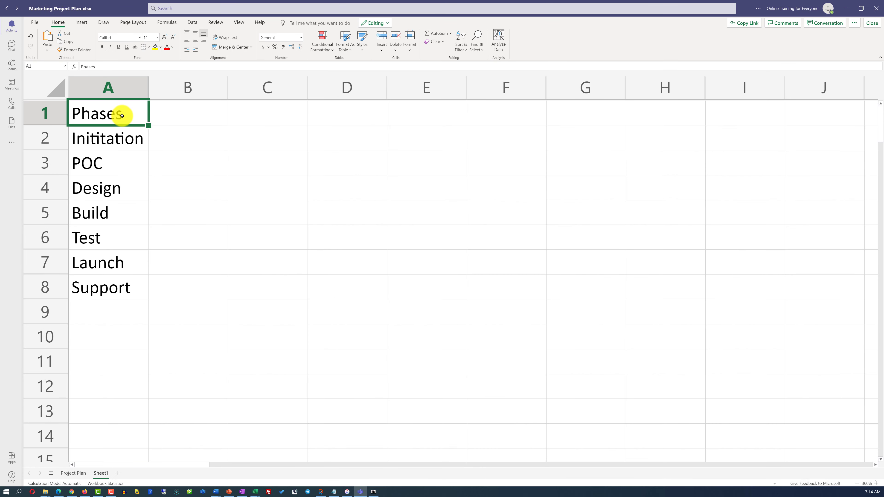
left_click(103, 47)
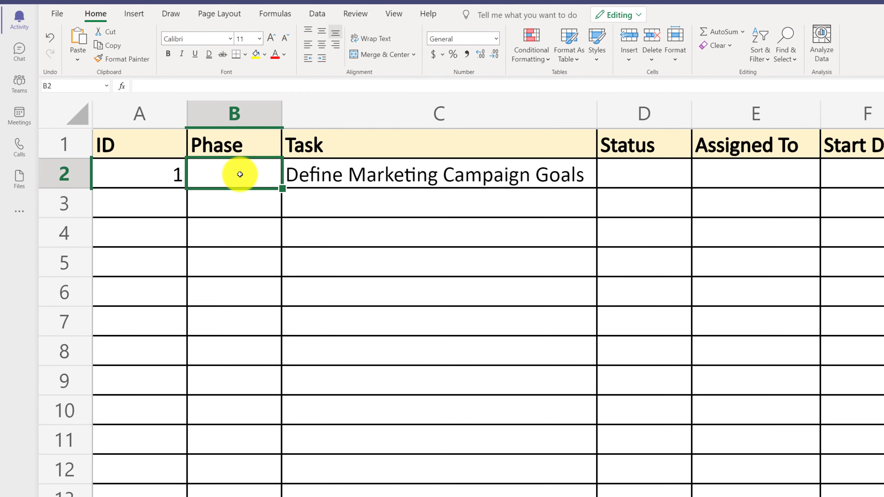
Apply list data validation to the Phase cells B2:B17, using Sheet1 cells A2:A8 as the source
left_click_drag(230, 167, 229, 494)
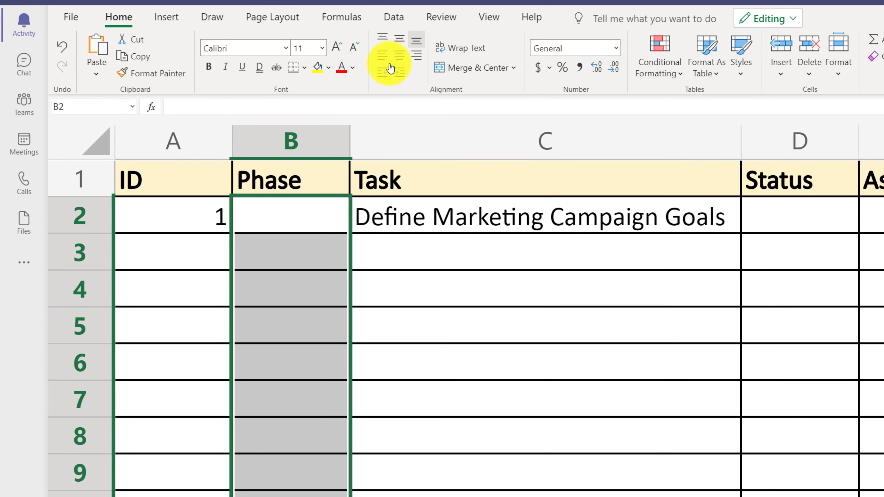
left_click(402, 20)
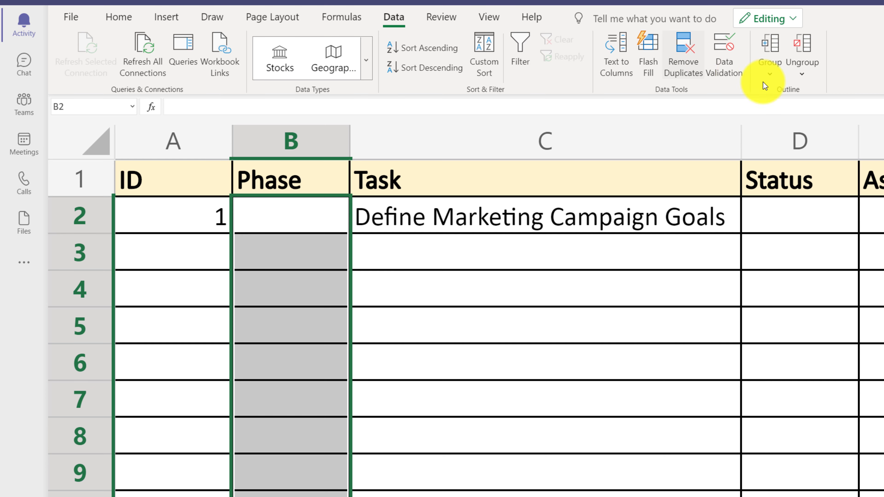
left_click(726, 70)
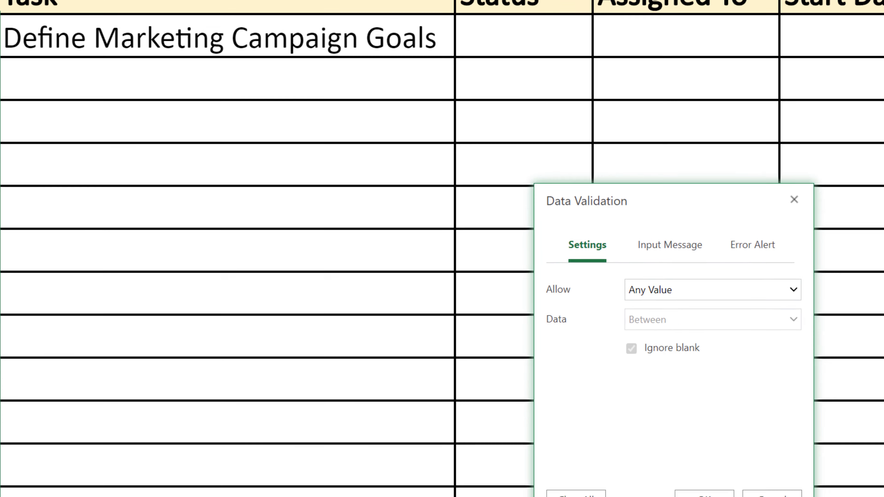
left_click(609, 182)
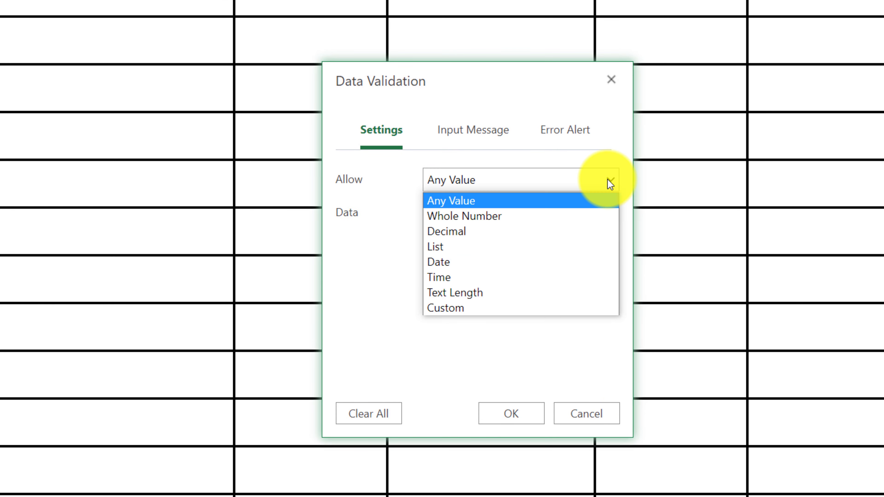
left_click(480, 248)
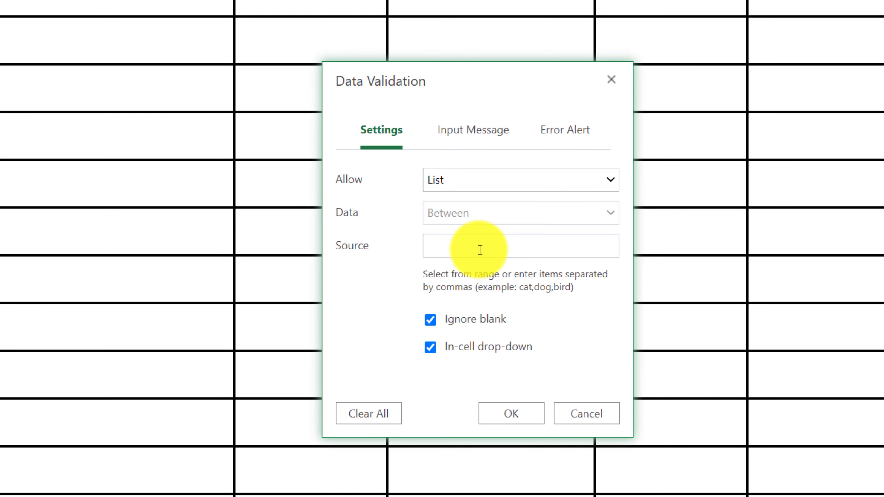
left_click(480, 249)
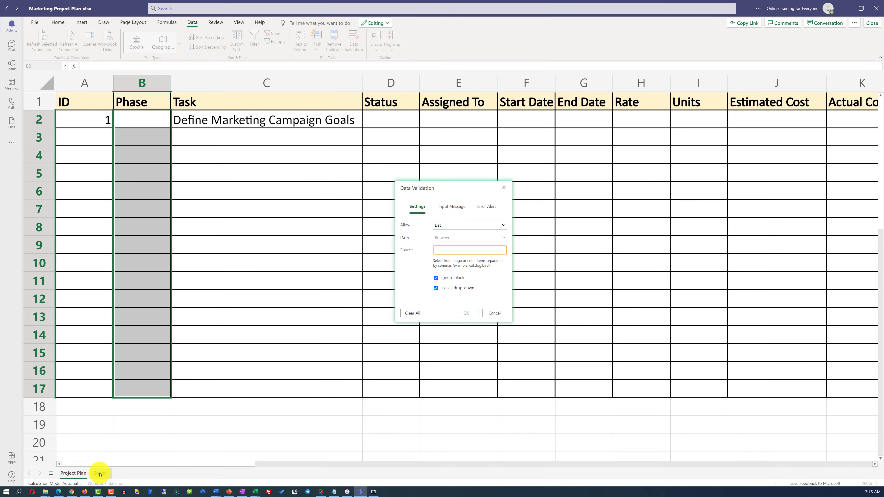
left_click(100, 474)
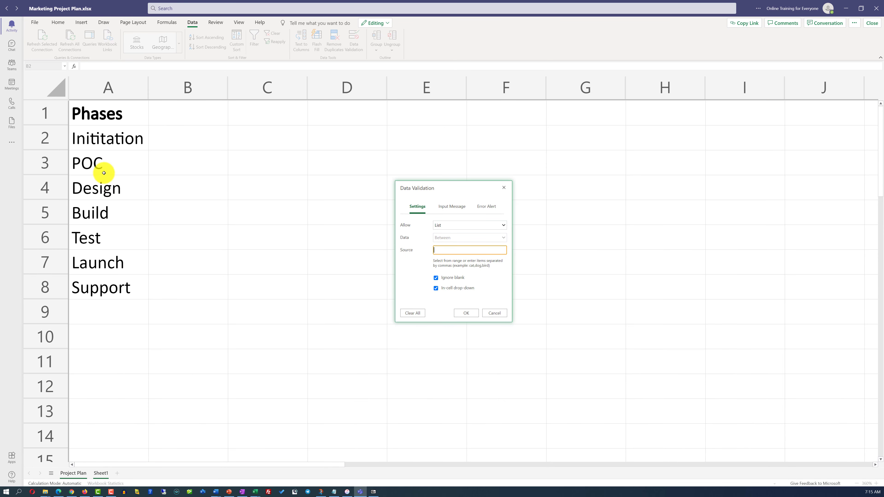
left_click_drag(109, 140, 113, 286)
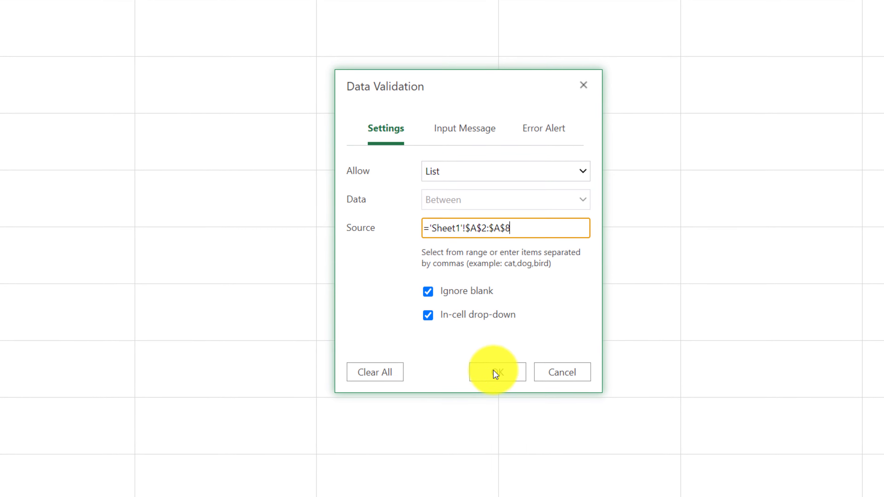
left_click(483, 346)
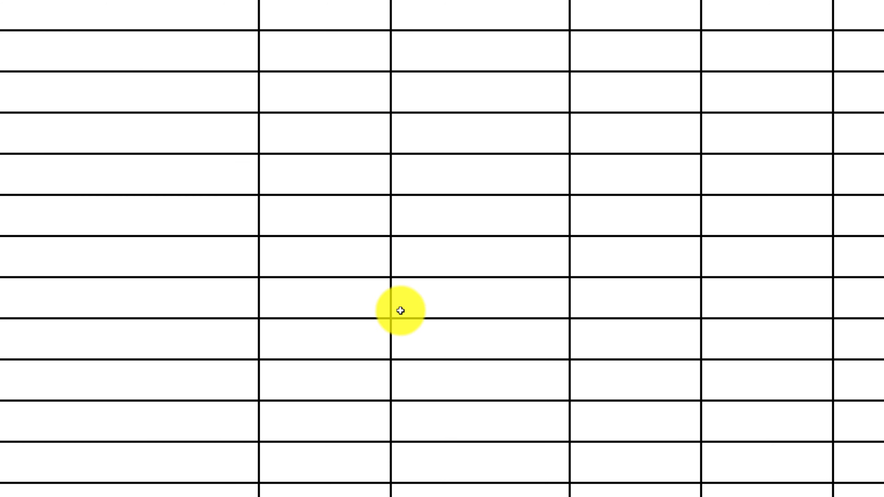
Choose Inititation as the first task's phase and widen the Phase column slightly
left_click(9, 27)
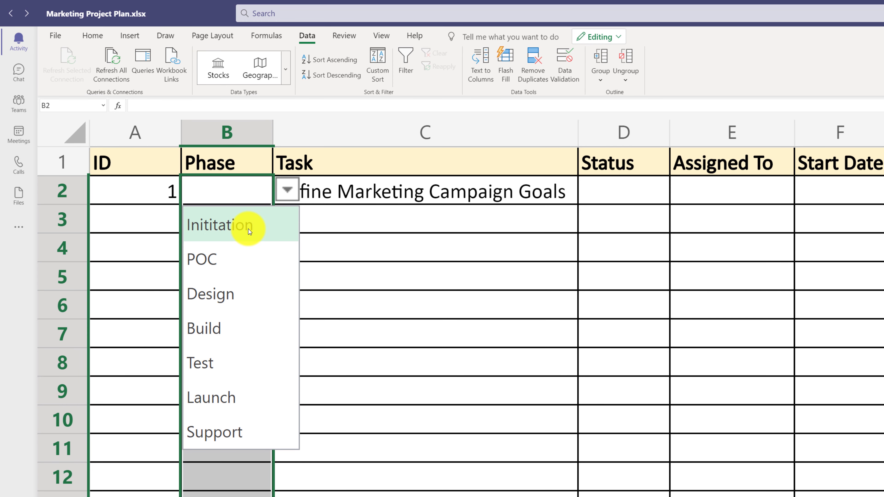
left_click(248, 229)
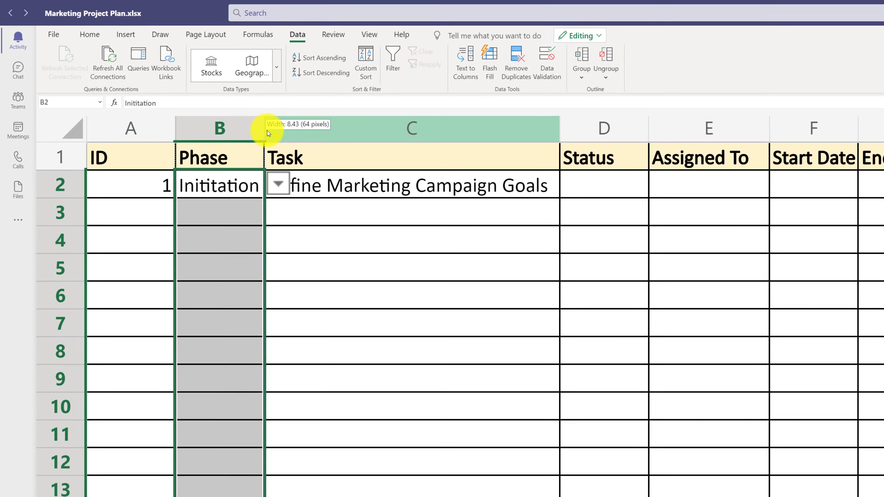
left_click_drag(268, 131, 280, 131)
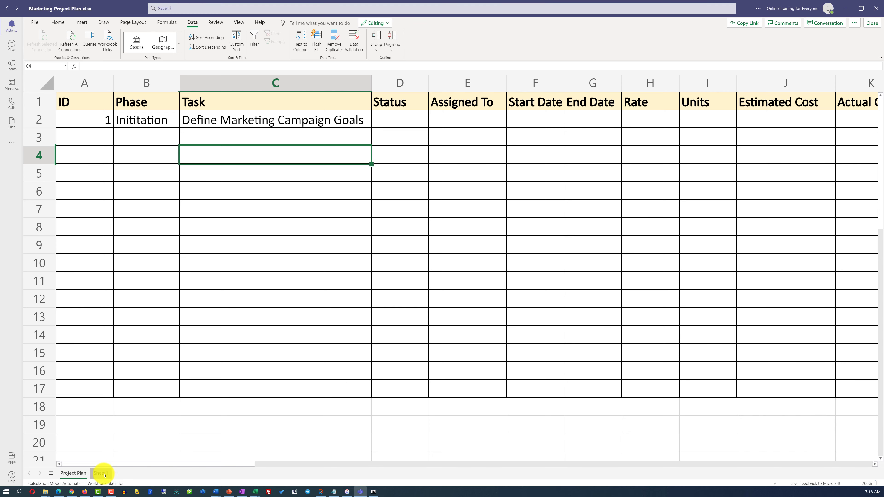
Rename the sheet holding the phases list as Drop Down Values
double_click(106, 474)
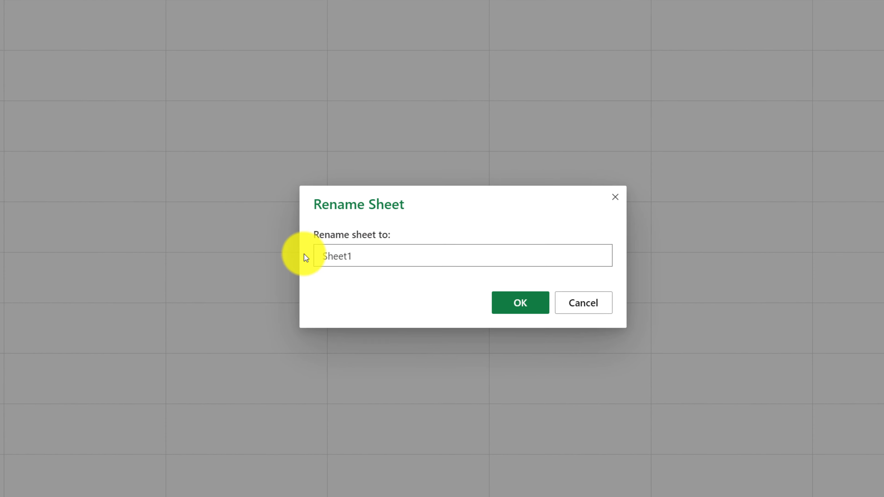
key("ctrl+a")
type("De")
key("BackSpace")
type("rop Down Values")
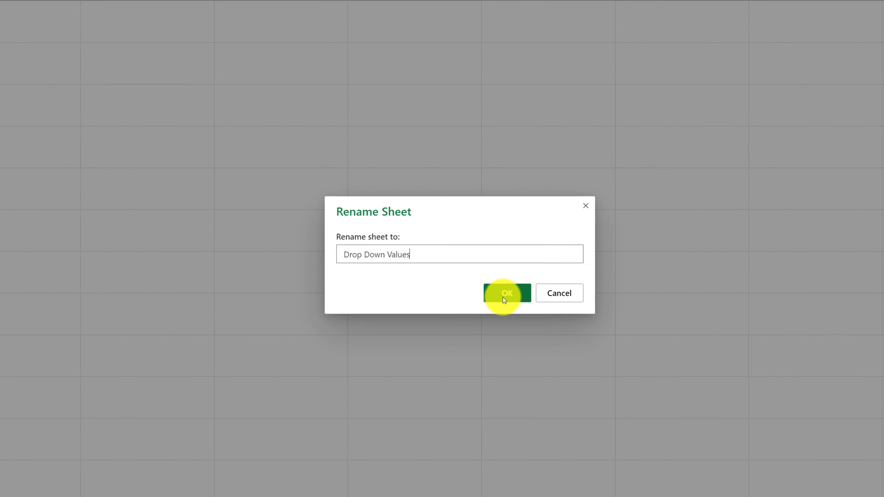
left_click(516, 308)
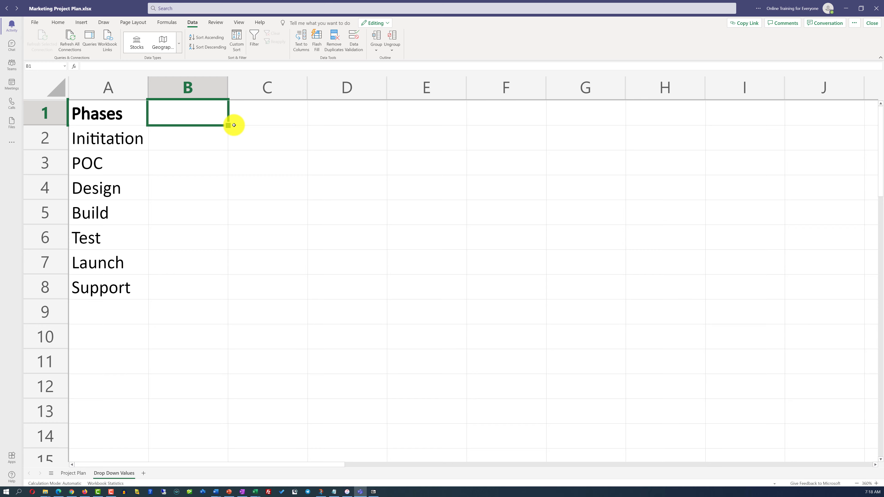
List Not Started, In-Progress, Delayed and Completed under a Phases heading in column B, and copy A1's bold format to that heading
type("Phases")
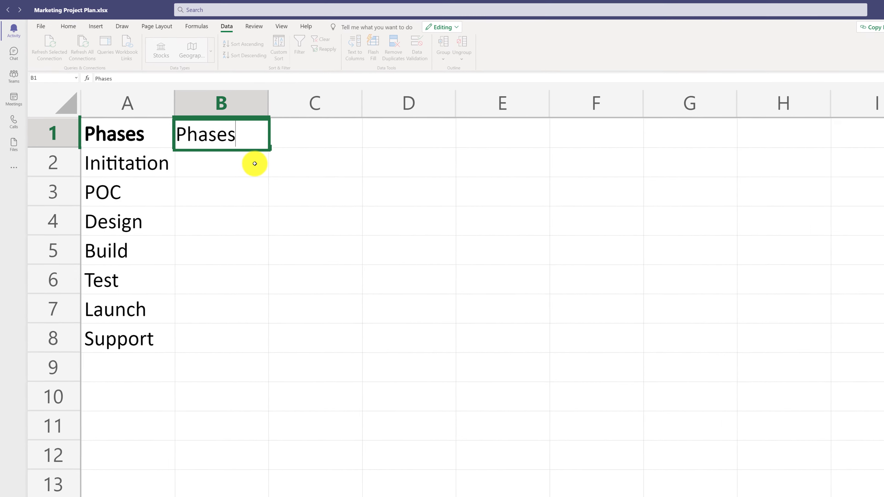
key("Return")
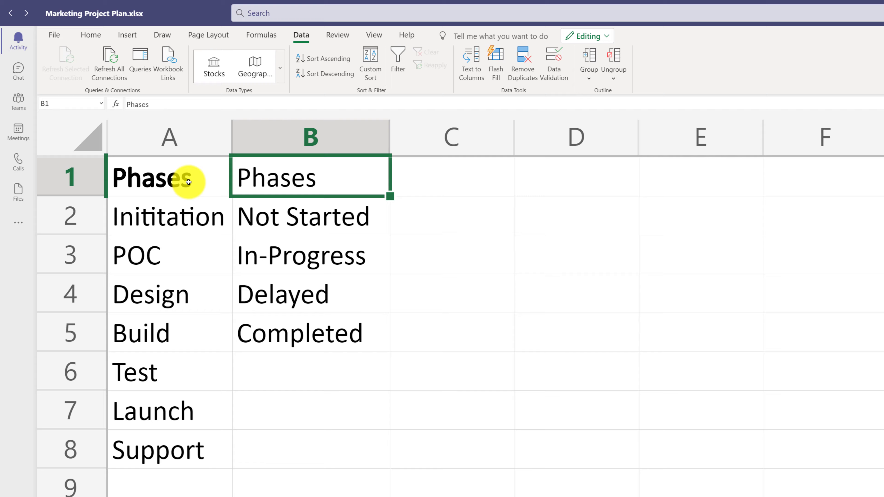
left_click(188, 182)
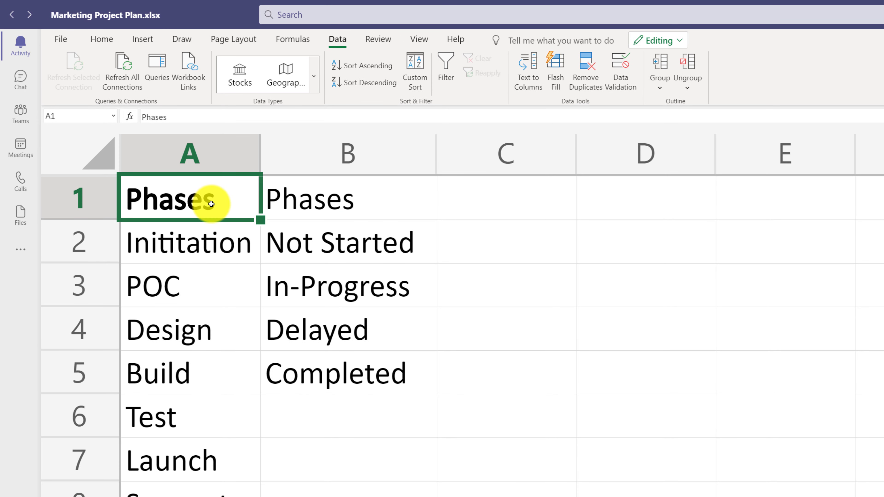
left_click(104, 39)
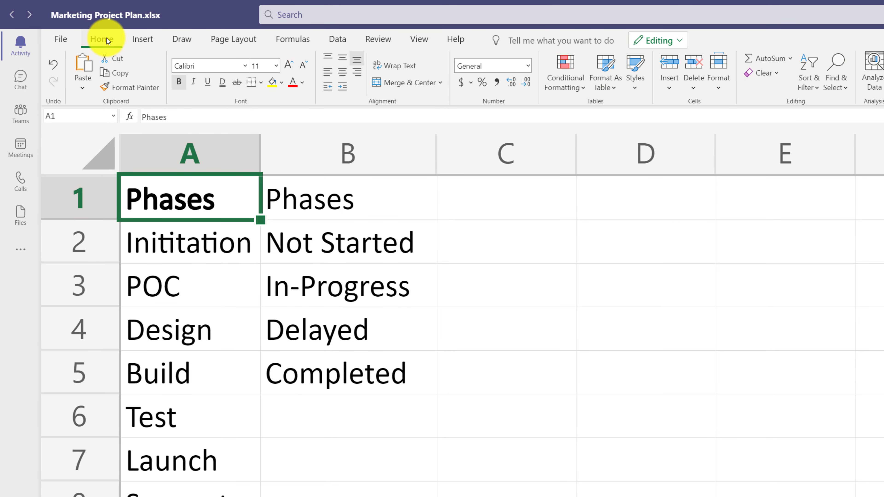
left_click(139, 91)
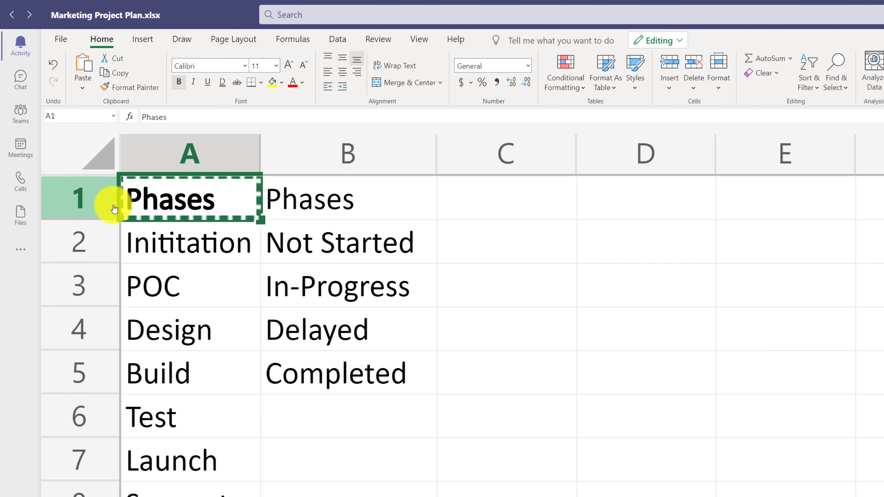
left_click(329, 204)
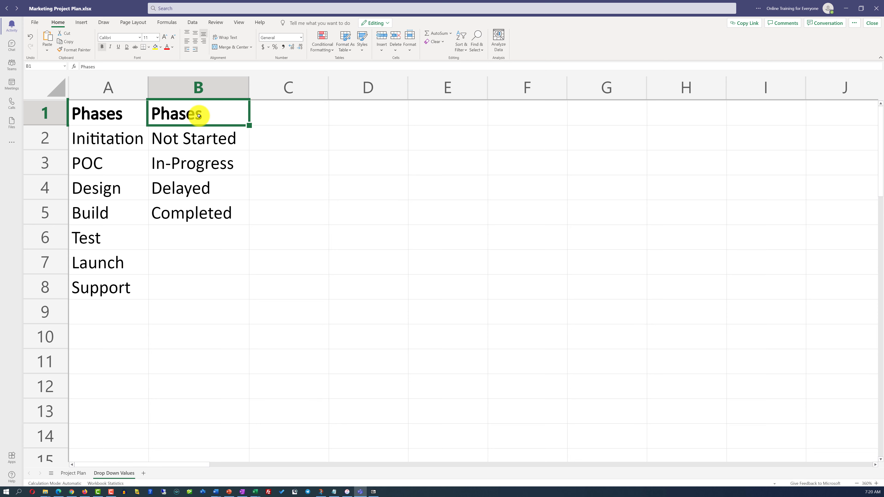
Change the heading in B1 to Statuses and return to the Project Plan sheet
double_click(199, 115)
left_click_drag(199, 116, 150, 112)
type("Statuses")
left_click(262, 161)
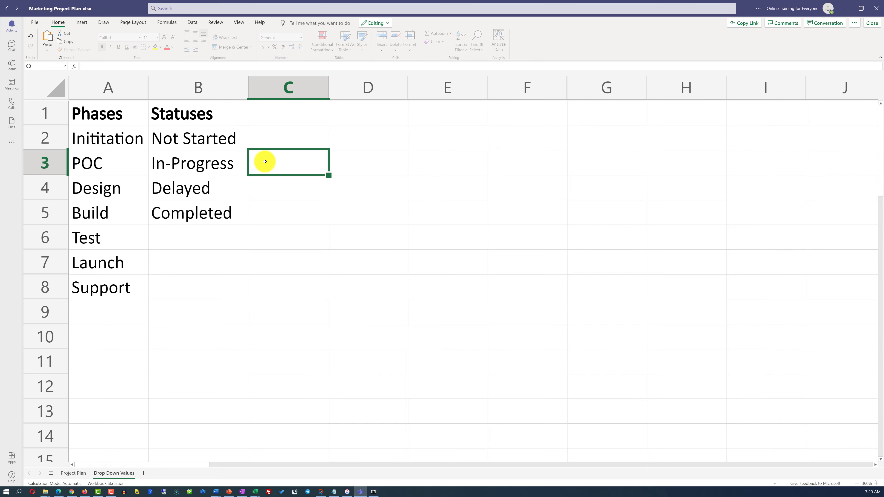
left_click(81, 475)
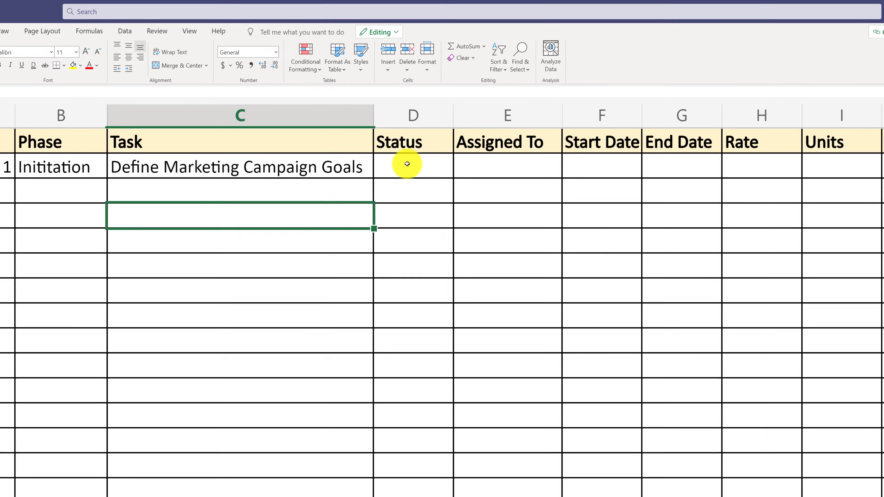
Restrict the Status cells D2:D17 to a drop-down list sourced from B2:B5 on the Drop Down Values sheet
left_click_drag(409, 165, 411, 418)
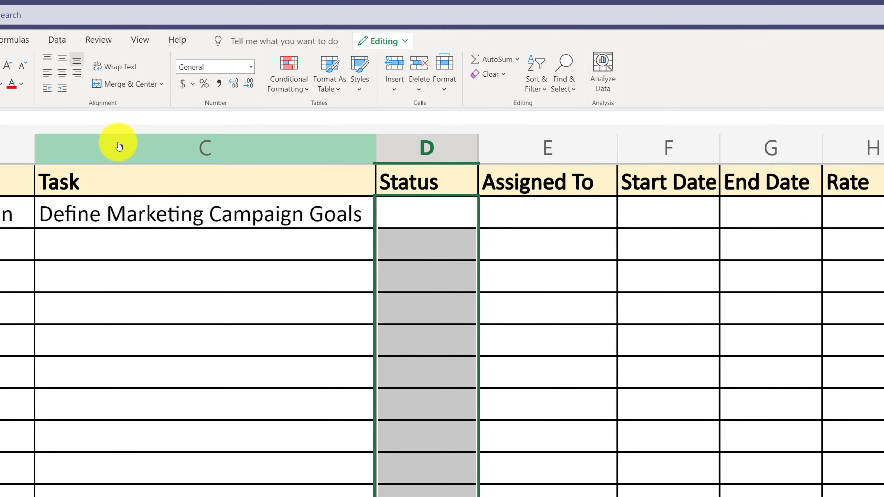
left_click(59, 39)
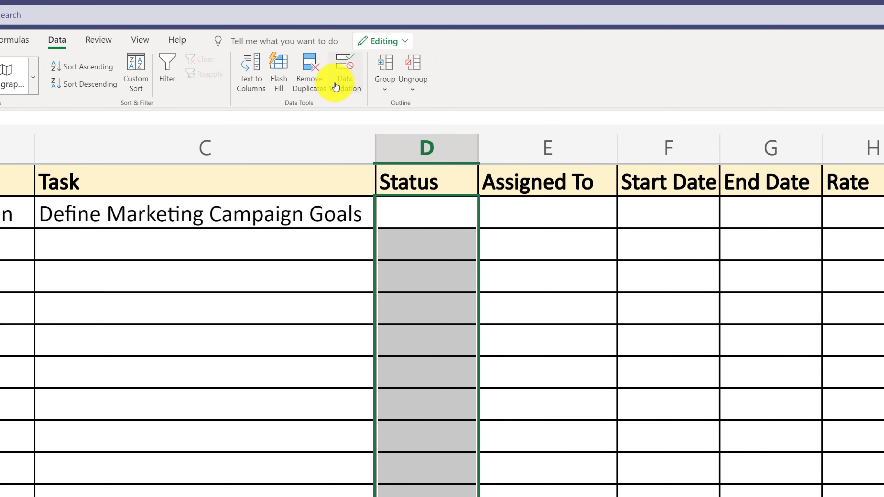
left_click(345, 73)
left_click(543, 391)
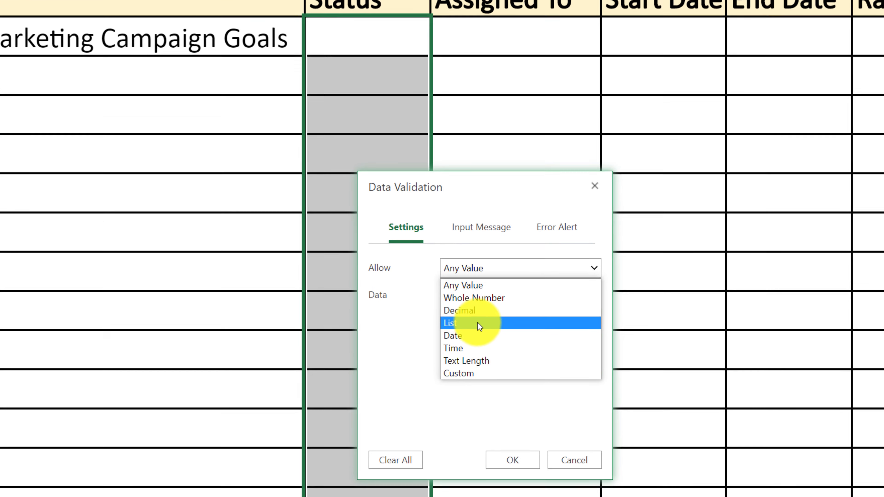
left_click(500, 394)
left_click(450, 265)
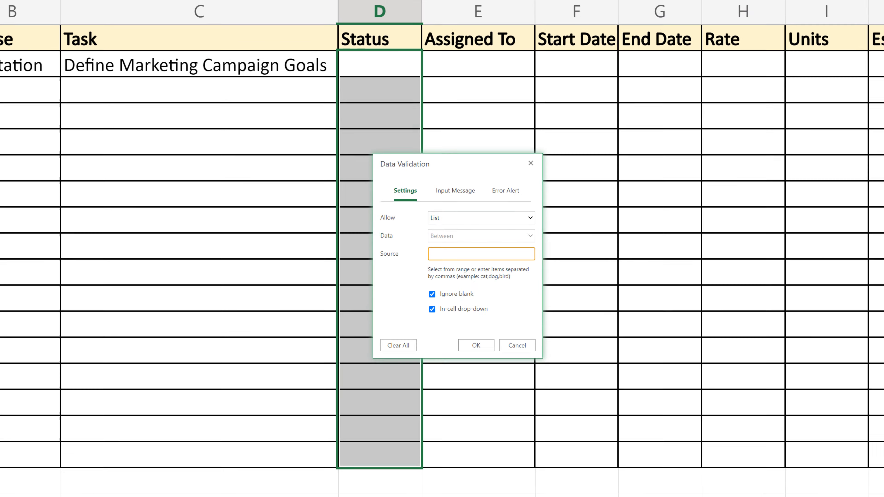
left_click(115, 474)
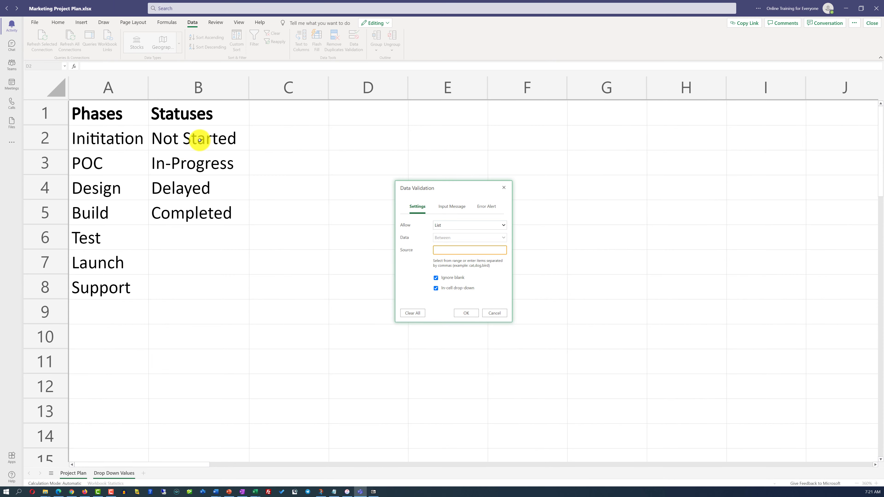
left_click_drag(201, 139, 197, 213)
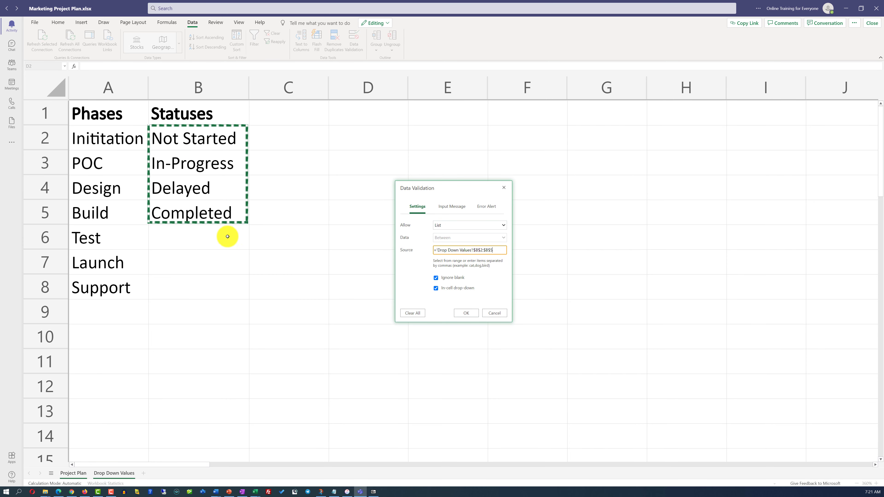
left_click(466, 313)
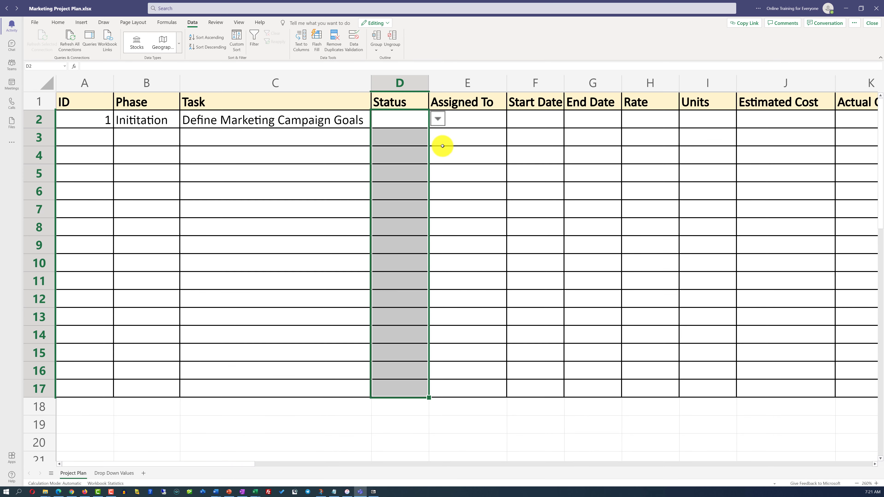
Choose Not Started as the first task's status and autofit the Status column to its contents
left_click(438, 118)
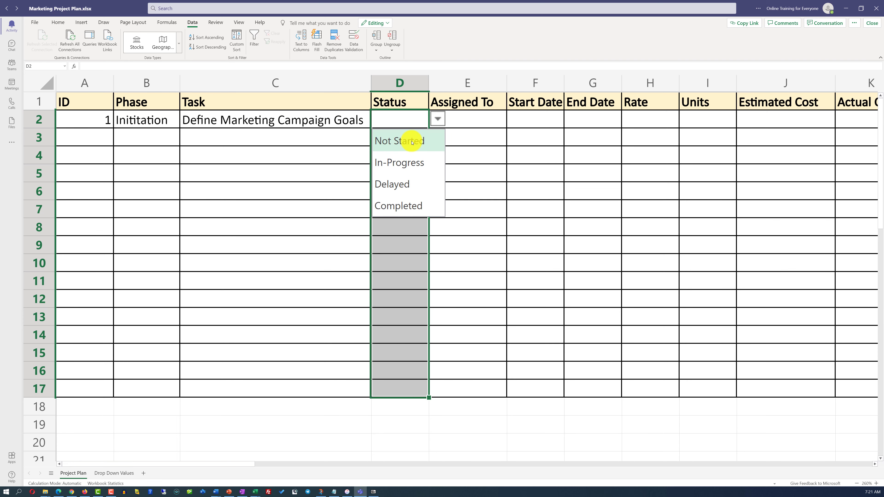
left_click(413, 143)
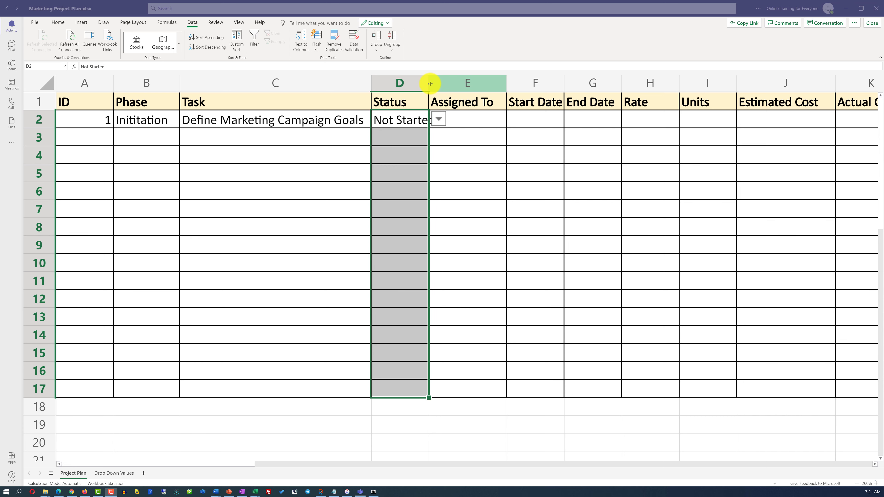
double_click(430, 83)
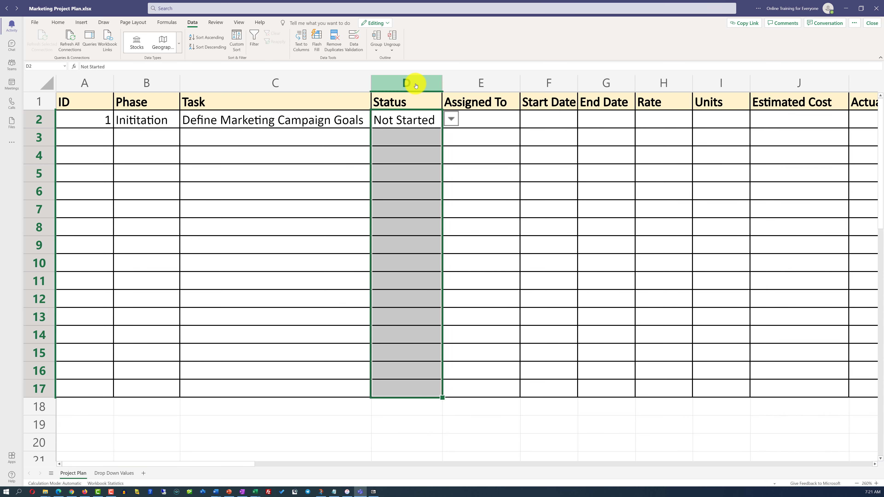
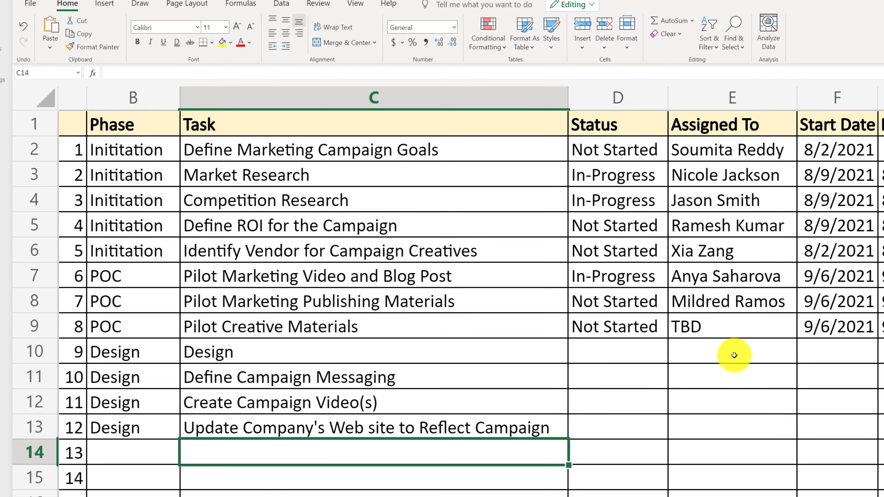
Assign the Design tasks in rows 10 to 13 to TBD and fill Not Started from D9 down to D13
left_click(749, 363)
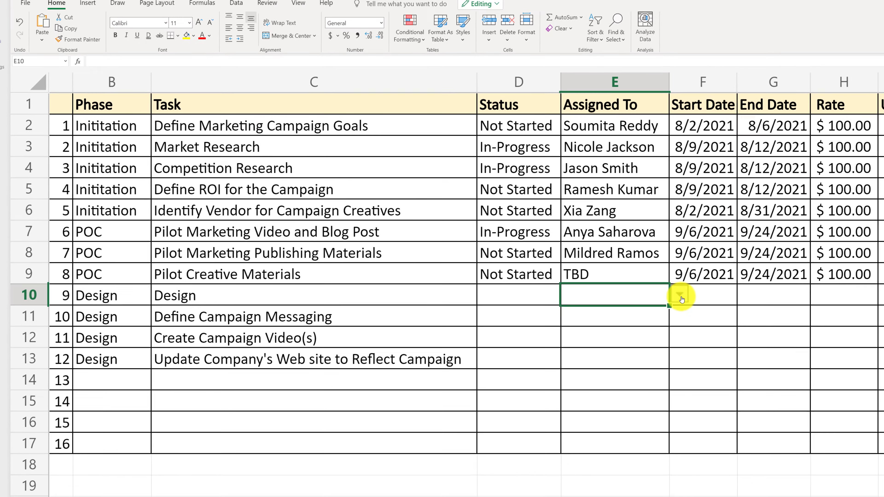
left_click(709, 308)
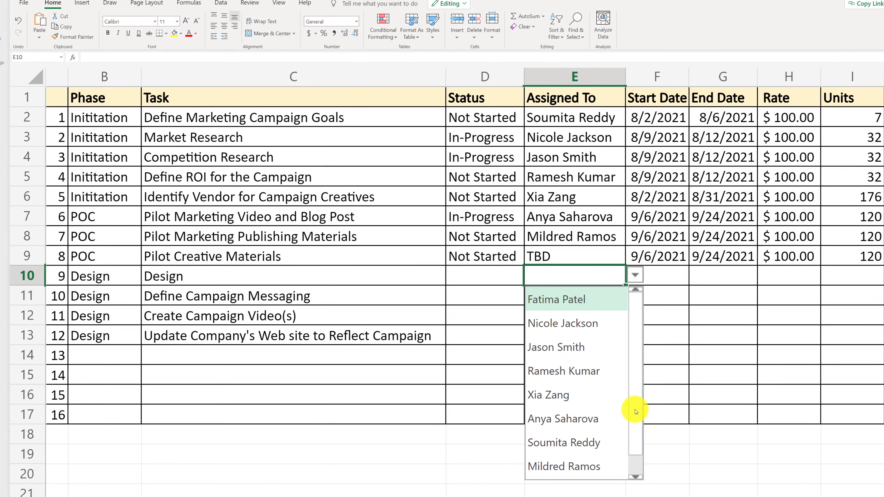
scroll(635, 412, "down", 1)
left_click(555, 462)
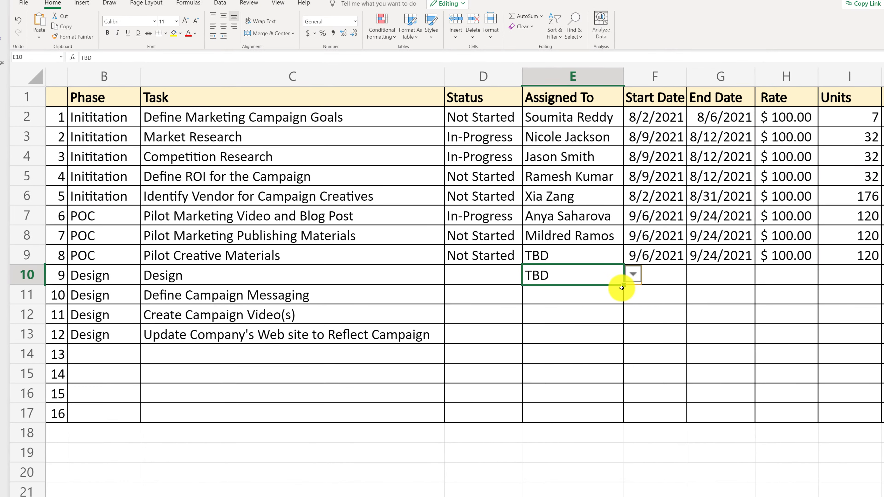
left_click_drag(622, 288, 622, 334)
left_click(519, 259)
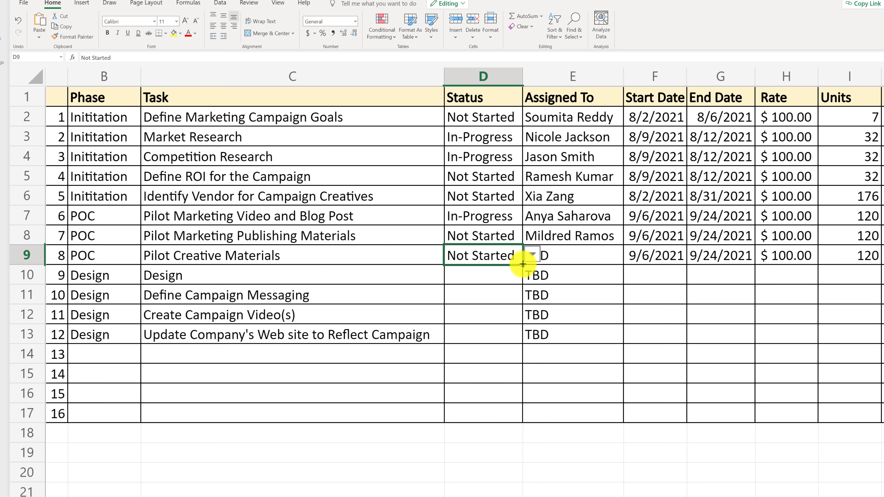
left_click_drag(523, 265, 520, 340)
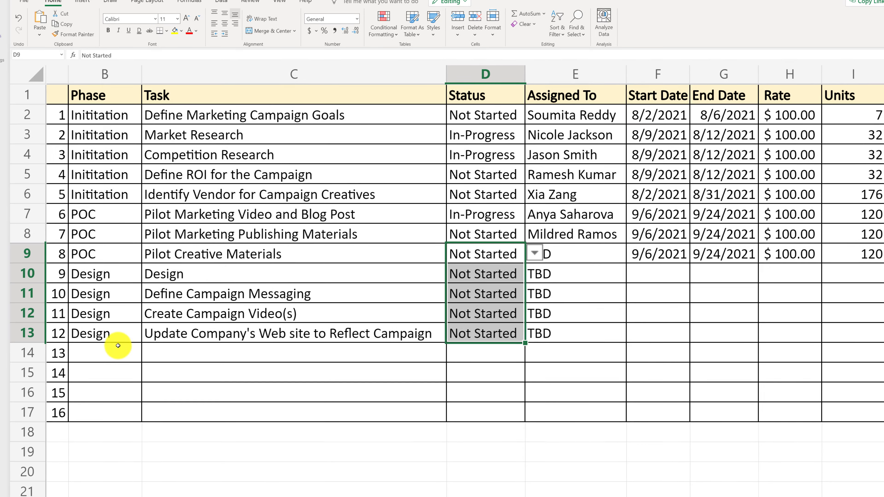
Choose Build as the phase in row 14 and fill it down through row 17
left_click(121, 350)
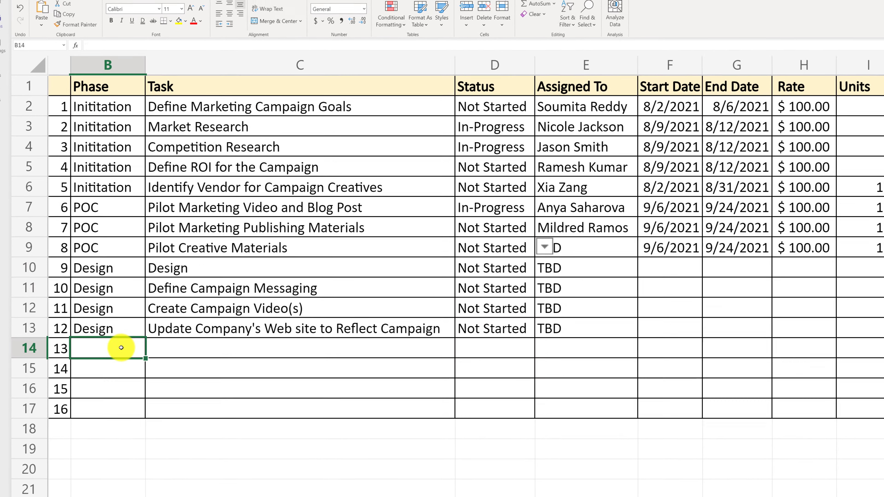
left_click(150, 357)
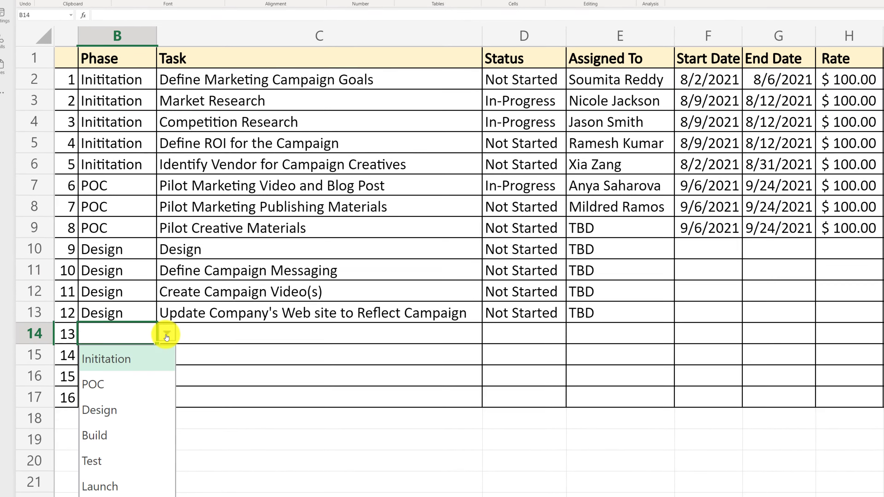
left_click(140, 436)
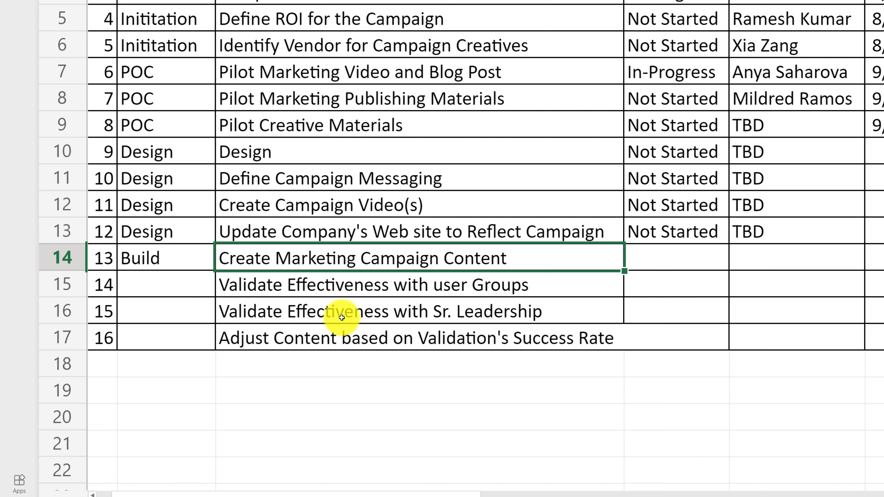
left_click_drag(341, 285, 344, 308)
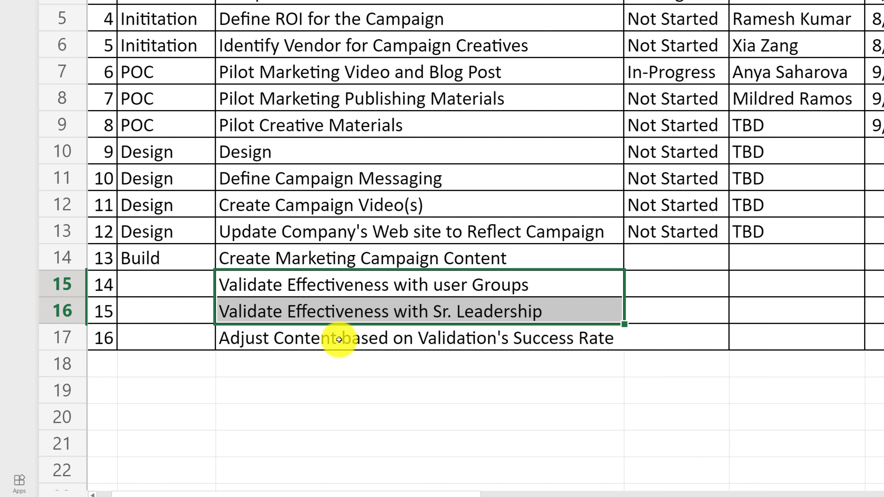
left_click(188, 258)
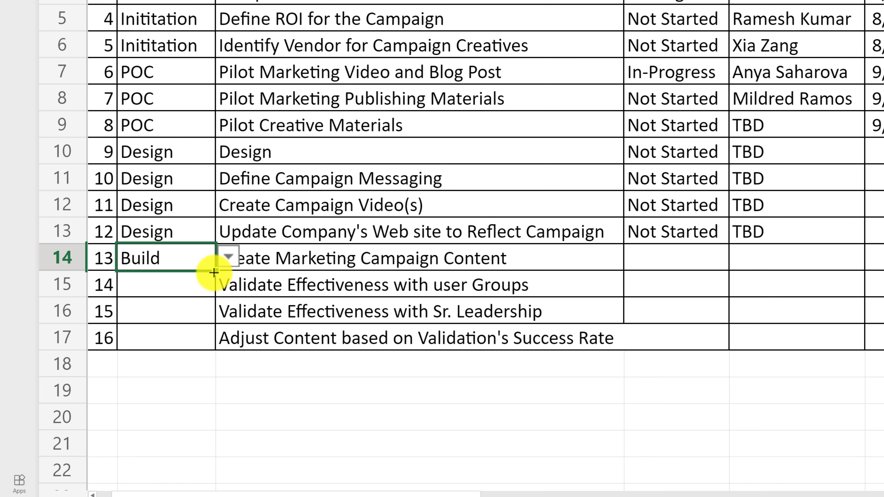
left_click_drag(214, 273, 208, 335)
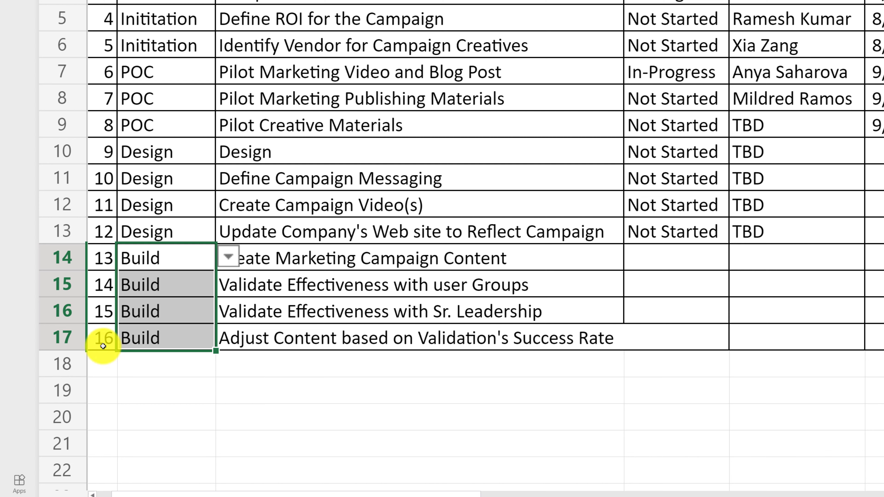
Extend the table by copying row 17 into rows 18 to 22, and clear the copied phases and tasks in B18:C22
left_click(49, 337)
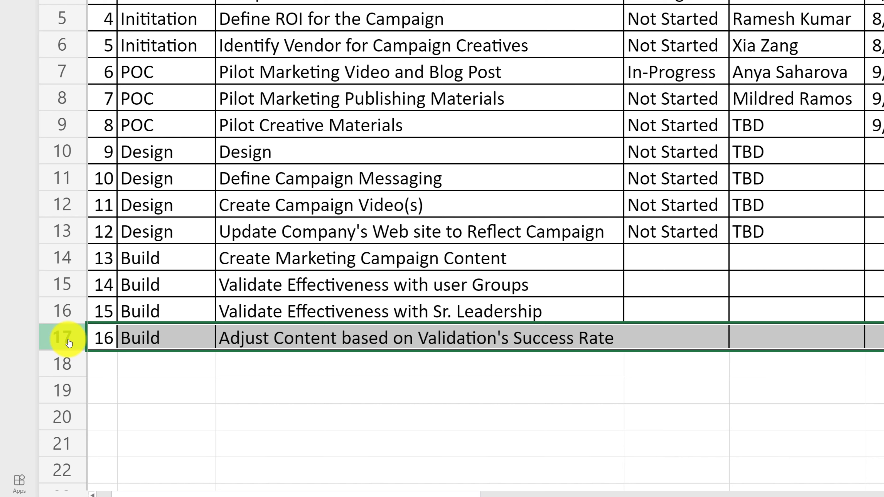
right_click(73, 342)
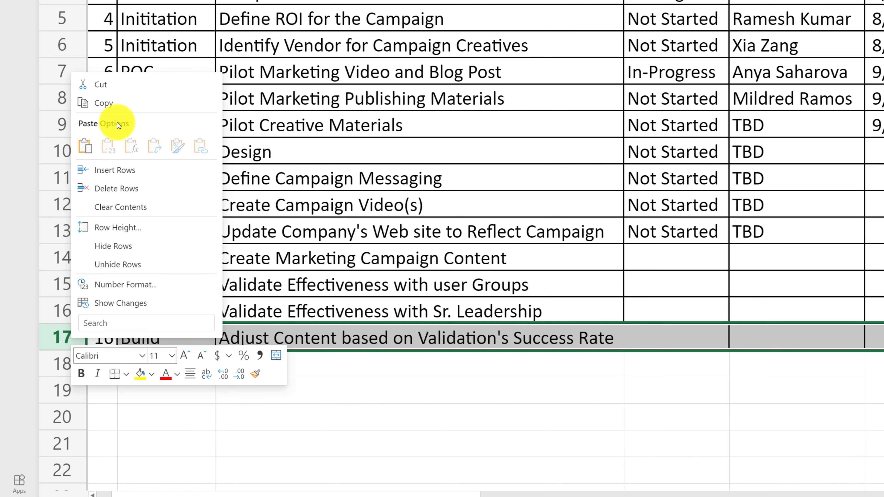
left_click(81, 104)
left_click_drag(69, 364, 66, 468)
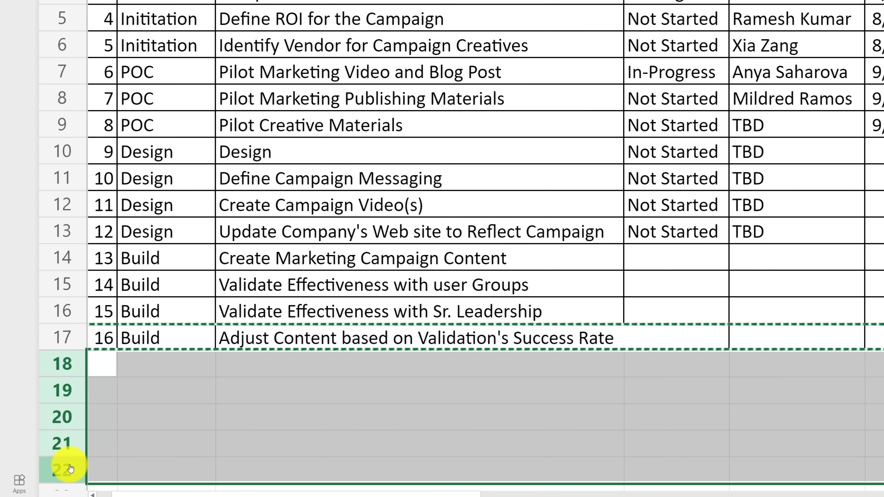
right_click(65, 365)
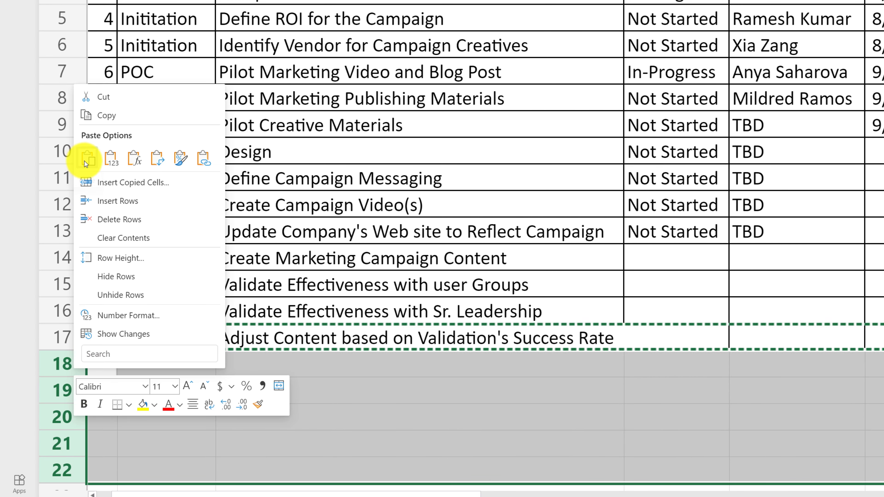
left_click(83, 161)
left_click_drag(247, 380, 553, 466)
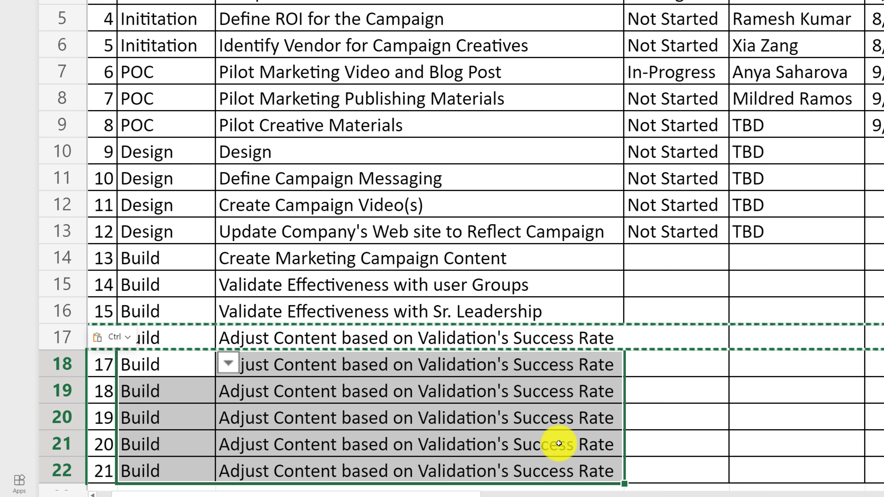
key("Delete")
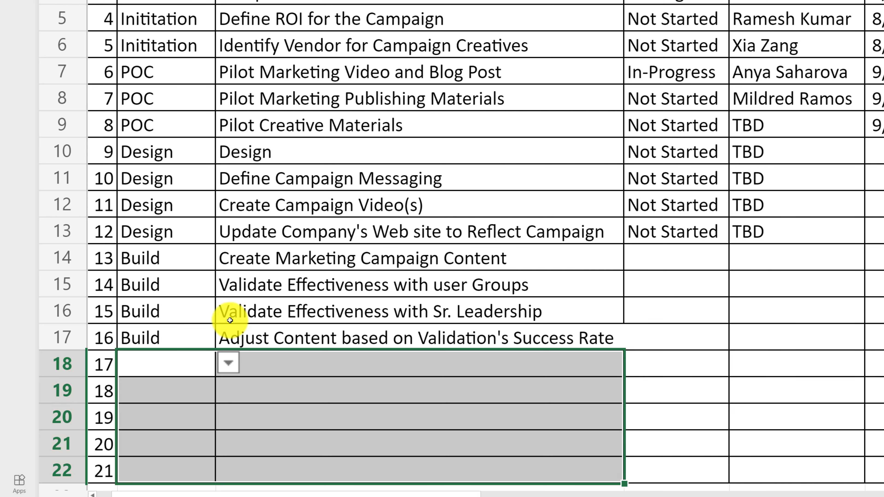
Choose Test as the phase for task 17 in row 18
left_click(227, 365)
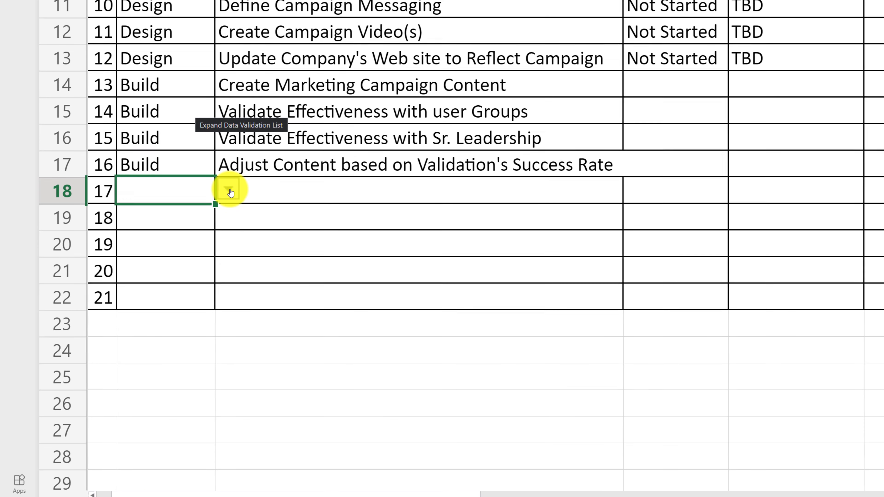
left_click(230, 193)
left_click(131, 350)
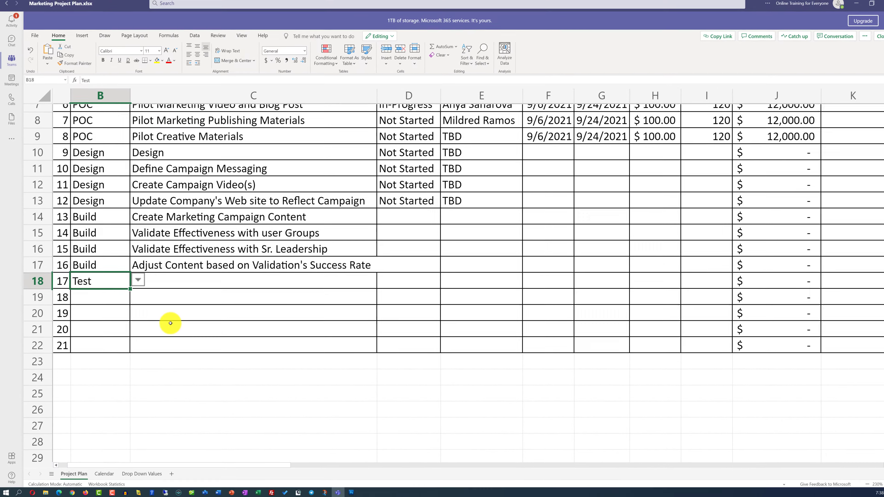
Freeze the top row holding the project plan's column headings
scroll(170, 303, "up", 3)
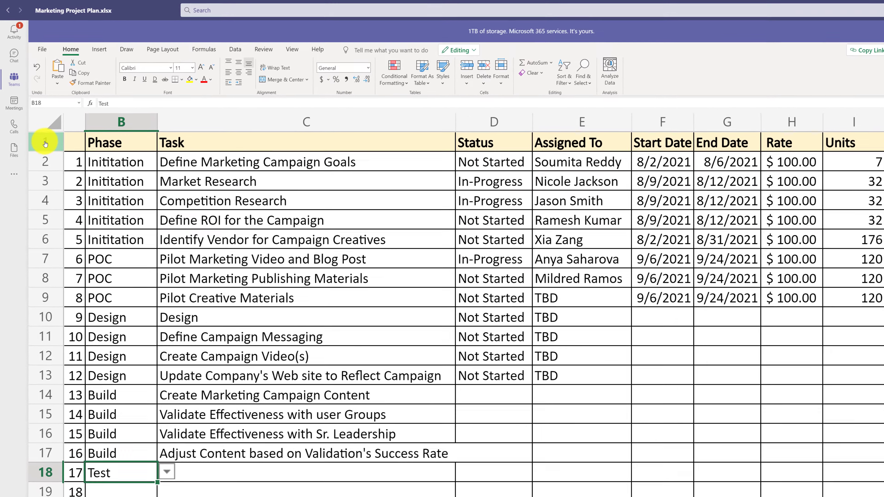
left_click(45, 144)
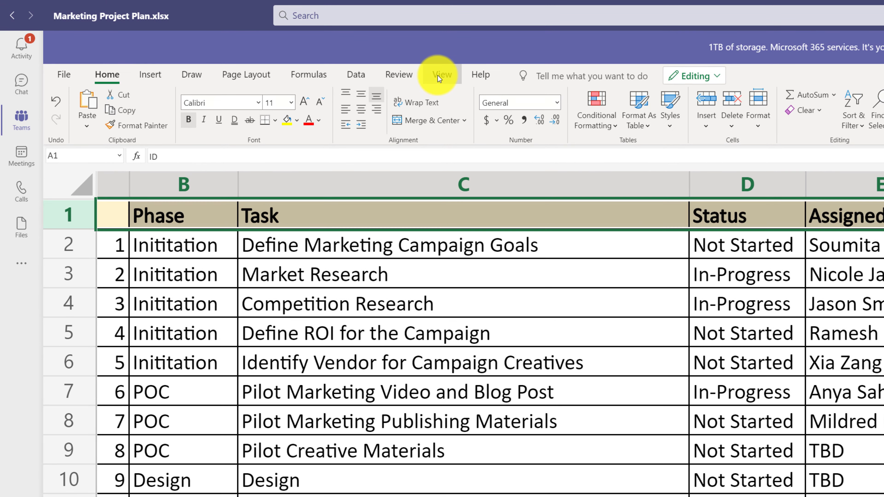
left_click(413, 70)
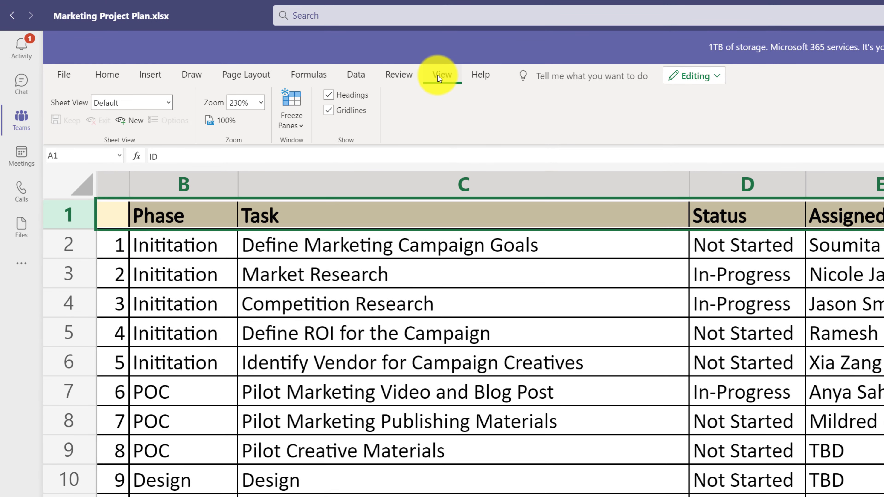
left_click(301, 125)
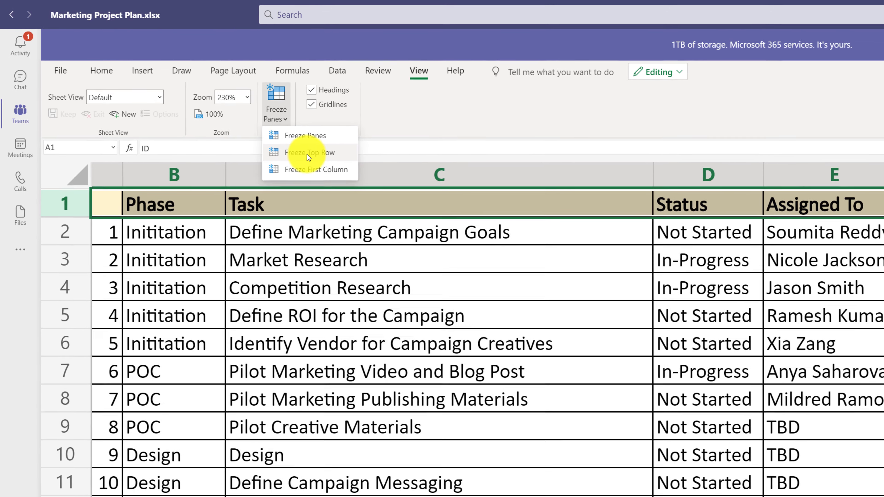
left_click(306, 154)
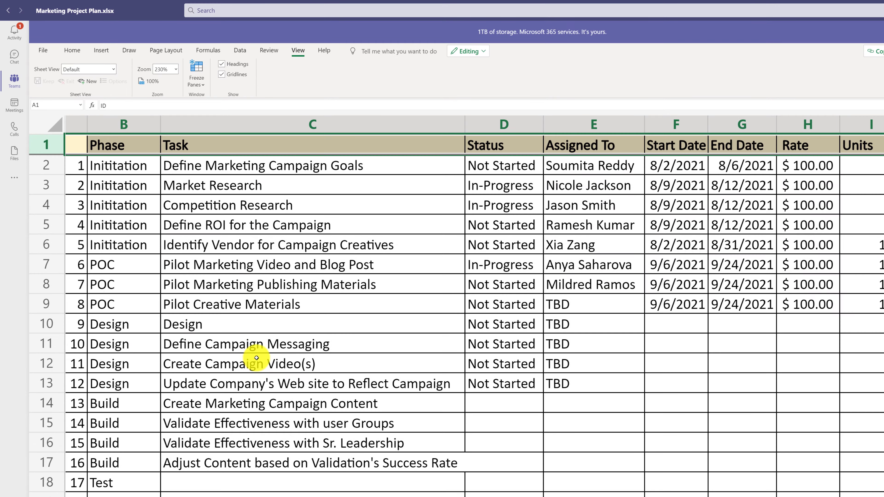
Widen the Task column C slightly so that the full task text in row 17 fits inside its cell
scroll(257, 358, "down", 2)
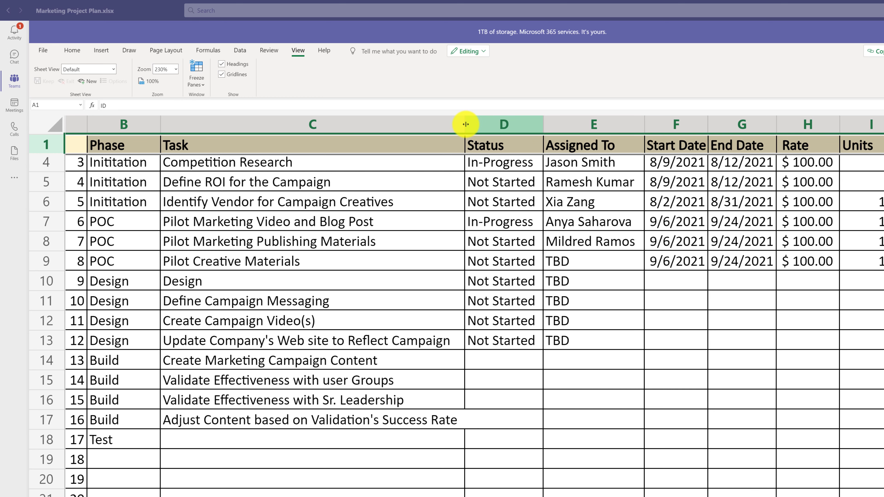
mouse_move(466, 124)
left_mouse_down()
mouse_move(469, 134)
mouse_move(465, 125)
mouse_move(474, 126)
left_mouse_up()
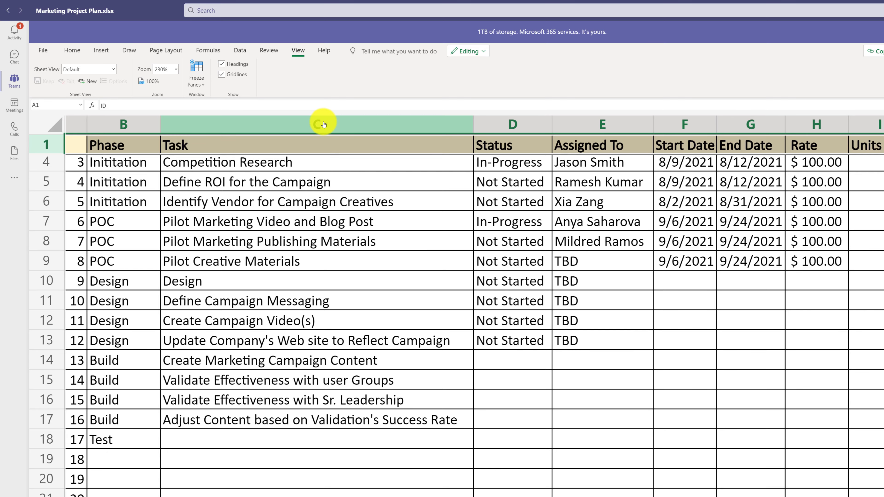
left_click(264, 420)
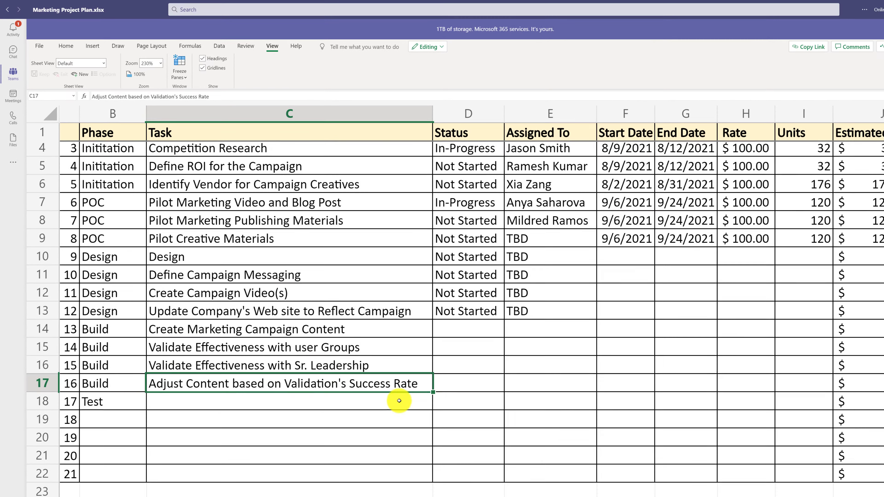
left_click(458, 383)
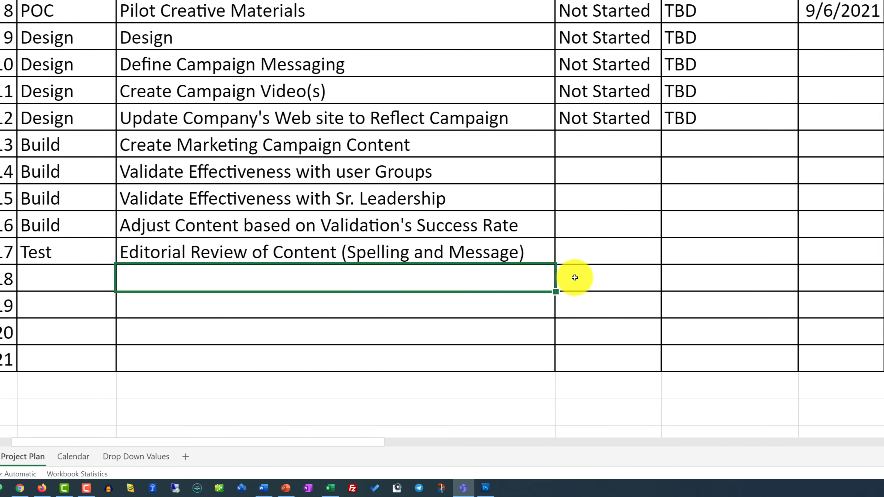
Fill the Not Started status from row 13 down through row 18 in the Status column
left_click(524, 123)
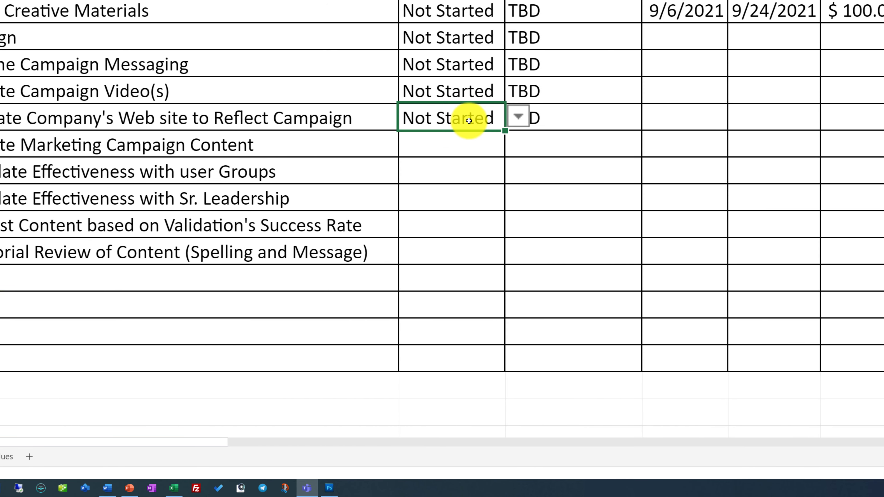
left_click_drag(502, 131, 492, 263)
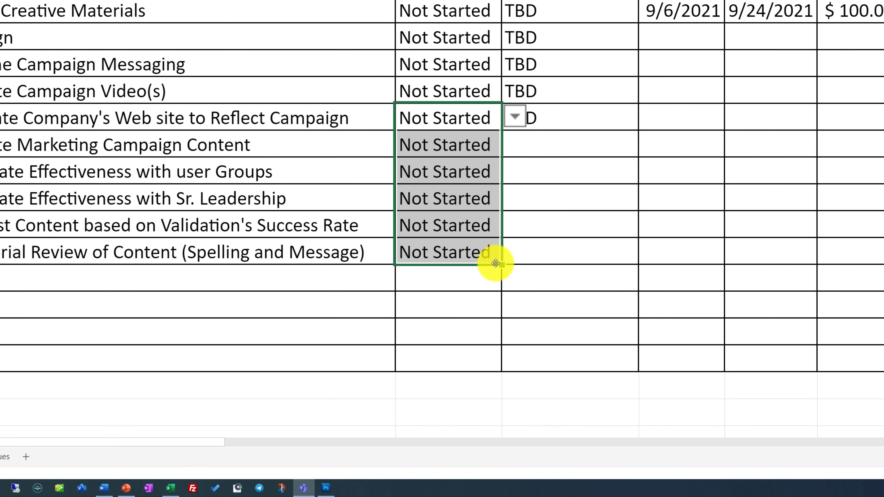
left_click(563, 228)
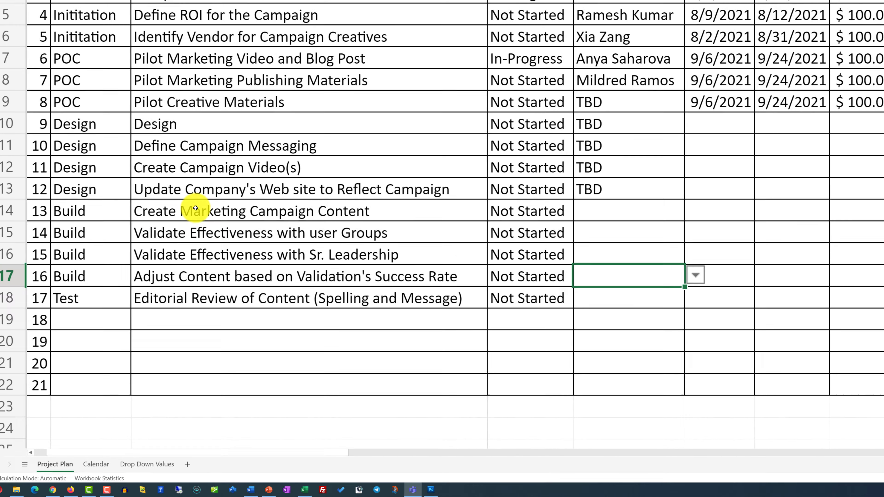
Choose a team member as the assignee for the first Build task in row 14 and fill the name down through row 18
left_click_drag(150, 190, 177, 260)
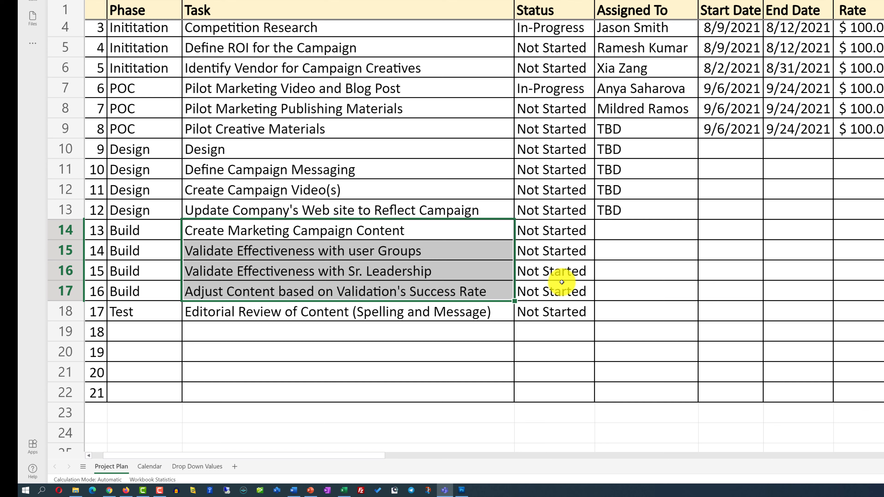
left_click(670, 233)
left_click(708, 229)
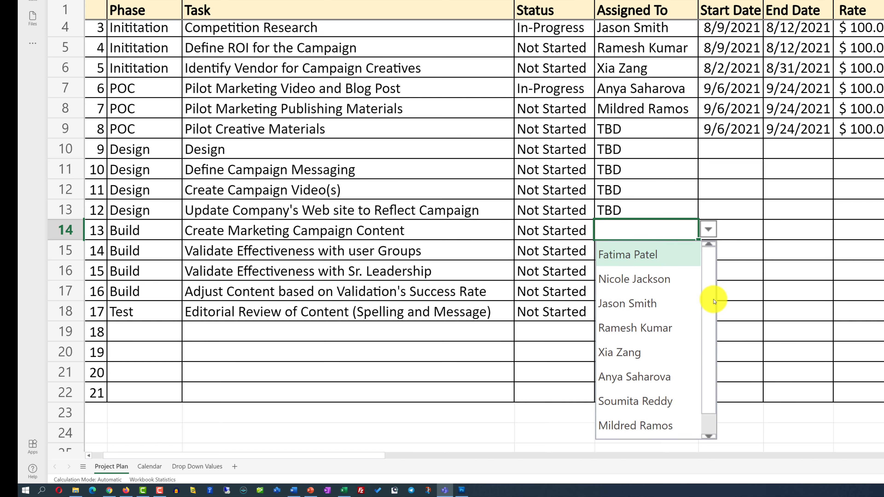
scroll(707, 333, "down", 1)
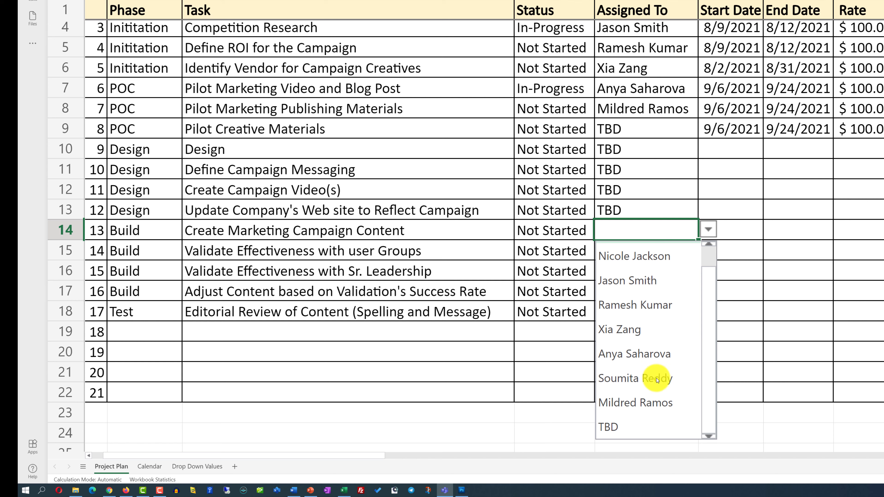
left_click(644, 379)
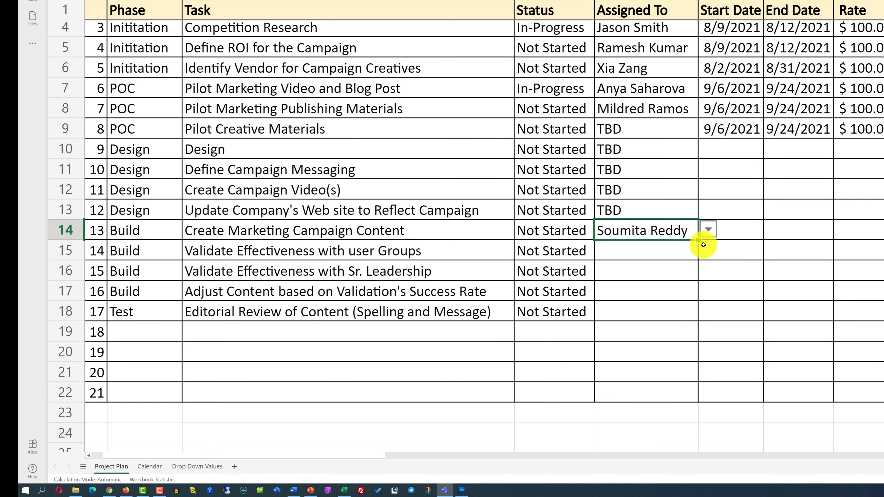
left_click_drag(698, 241, 694, 312)
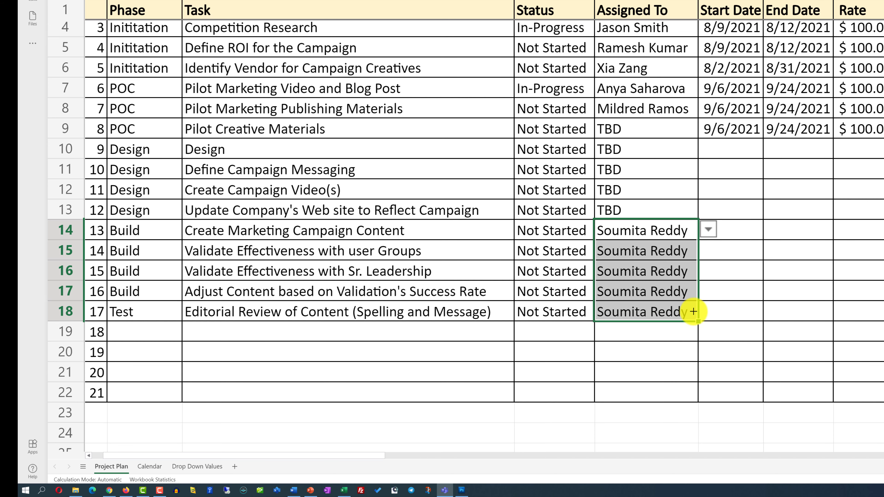
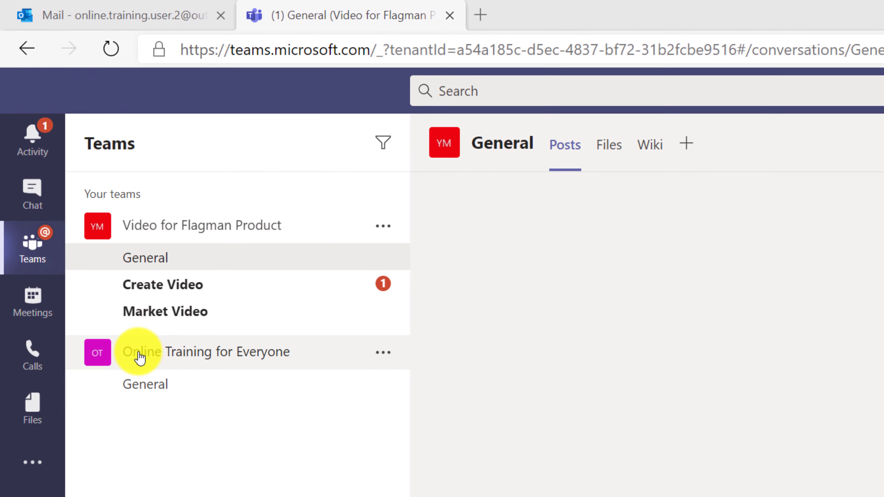
Create a Word document named Request for Proposal in the files of the Create Video channel
left_click(189, 283)
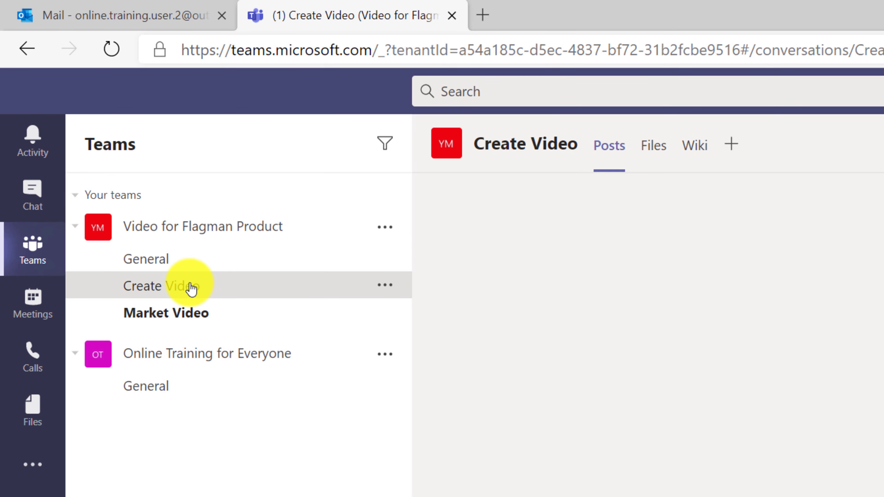
left_click(650, 149)
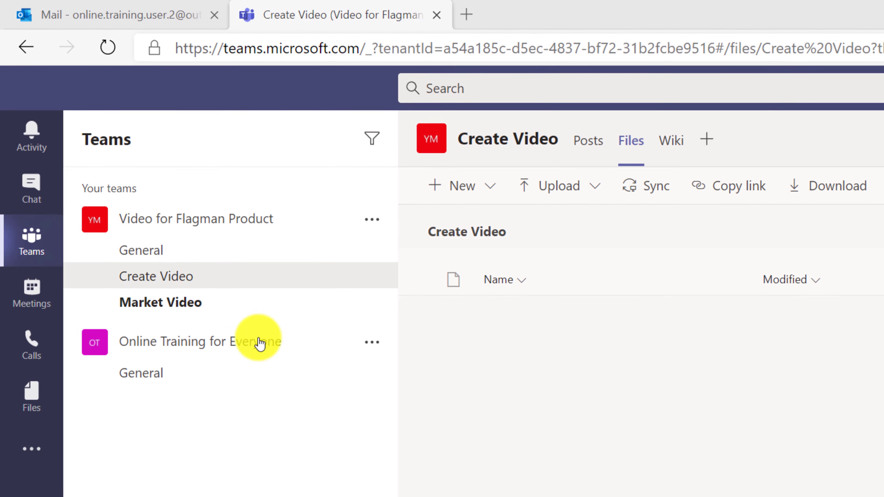
left_click(491, 186)
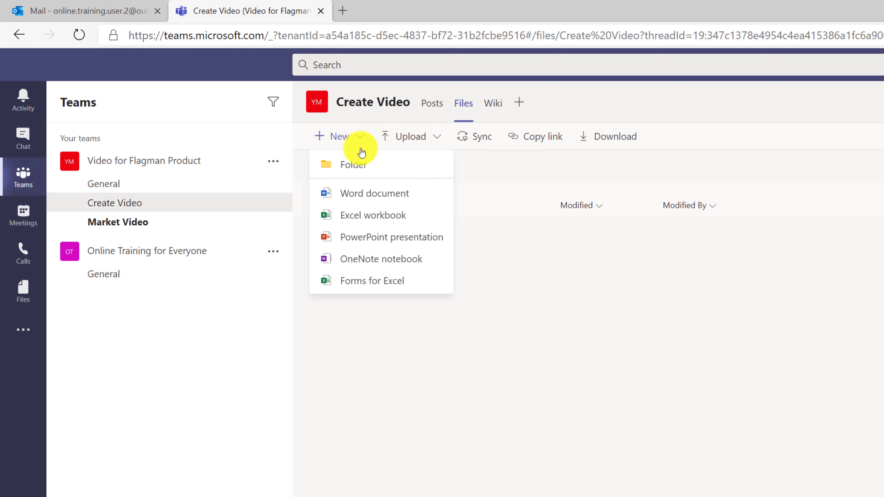
left_click(365, 194)
type("Request for Proposal")
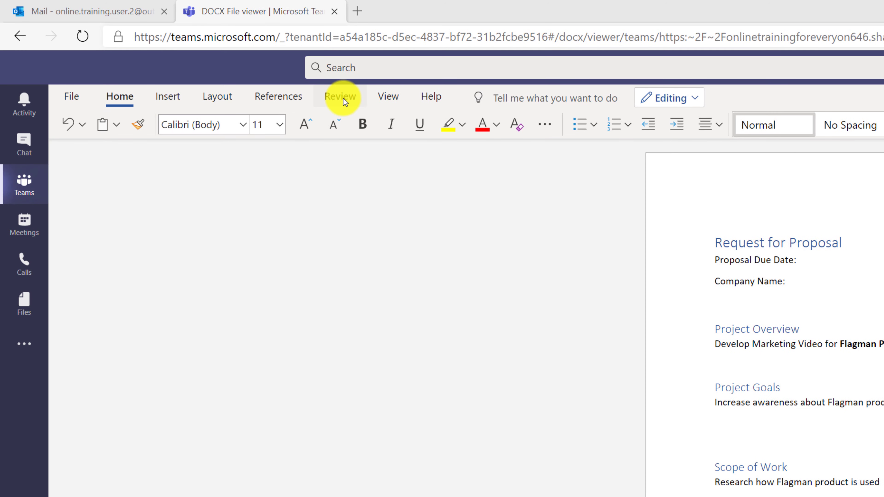
Turn on change tracking in the Request for Proposal document and return to the channel's files
left_click(343, 98)
left_click(815, 114)
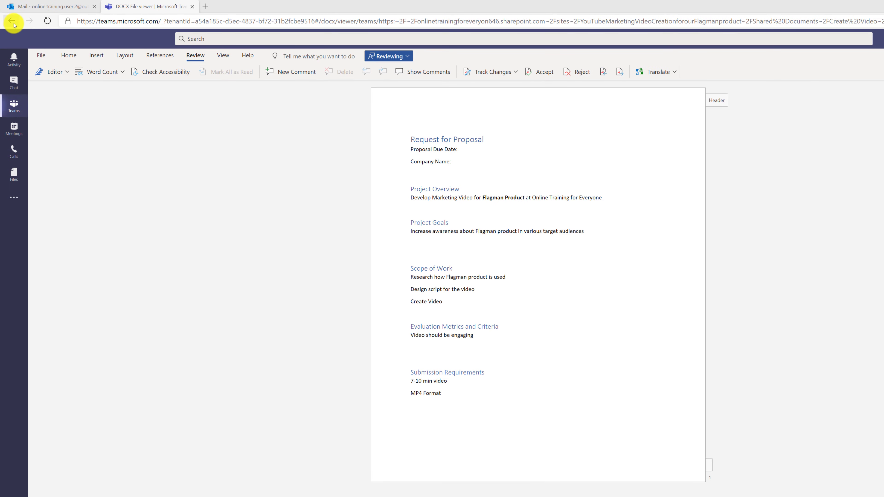
left_click(13, 23)
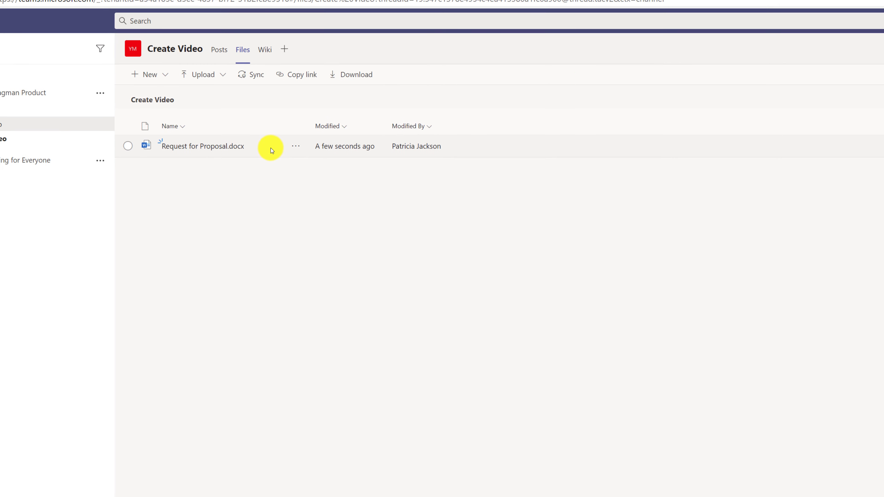
Copy the Microsoft Teams link to Request for Proposal.docx
left_click(272, 150)
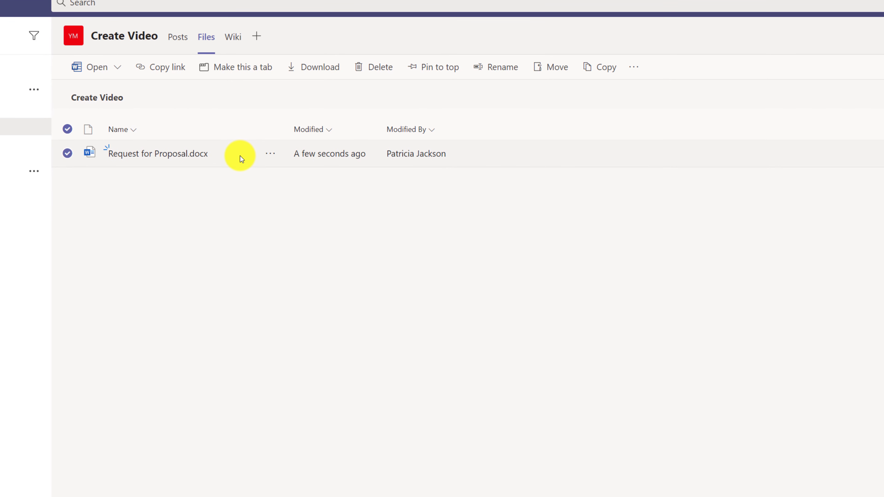
left_click(160, 67)
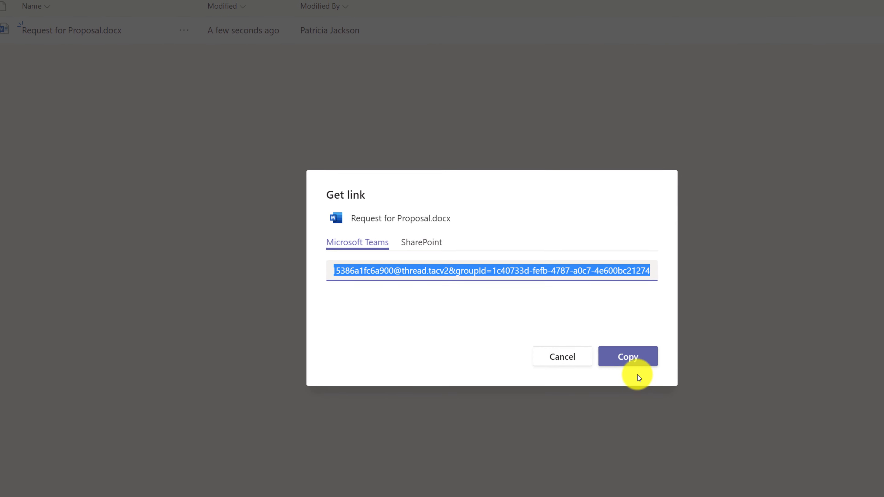
left_click(645, 357)
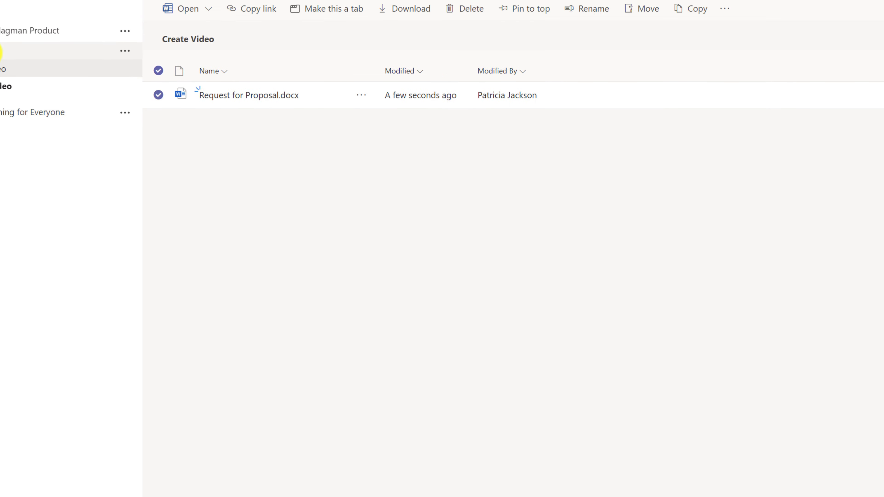
Post the copied link in General, mentioning the colleague: "I have created a template for RFP. Please review and let me know your thoughts. Here is the link"
left_click(7, 48)
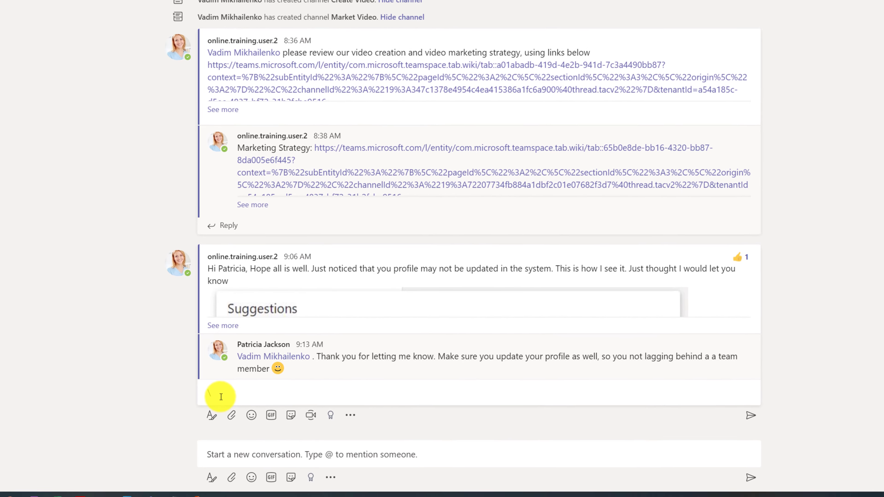
left_click(221, 397)
left_click(202, 438)
type("@")
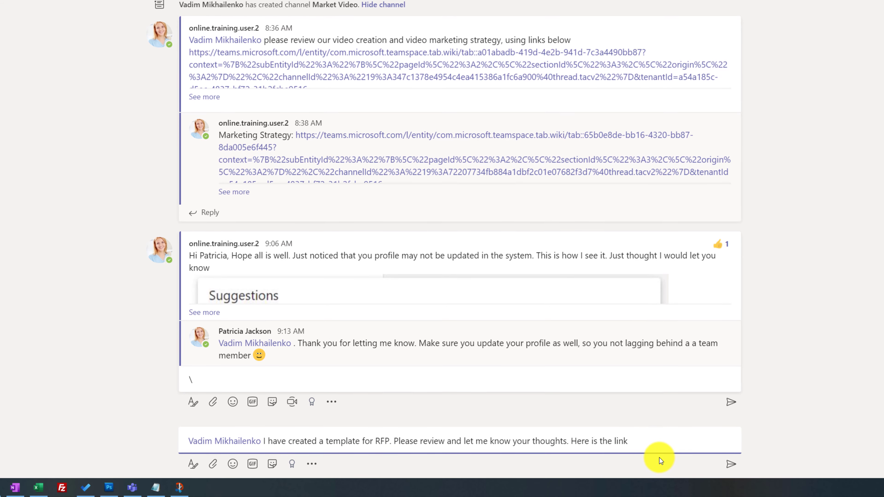
key("ctrl+v")
key("Return")
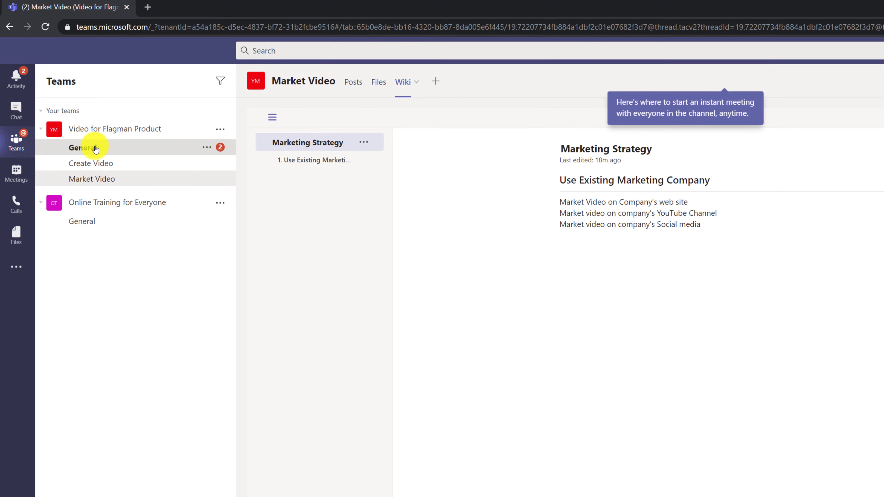
As the mentioned colleague, open the Request for Proposal document from the link posted in the General channel
left_click(94, 148)
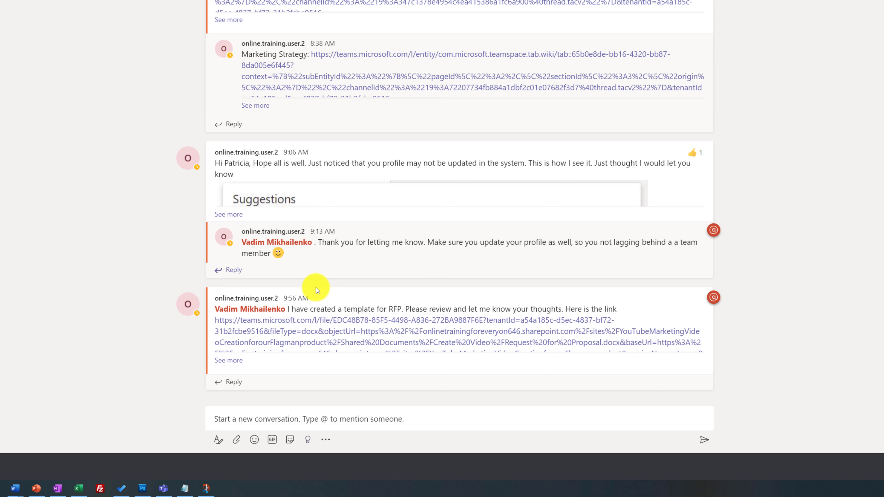
left_click(356, 333)
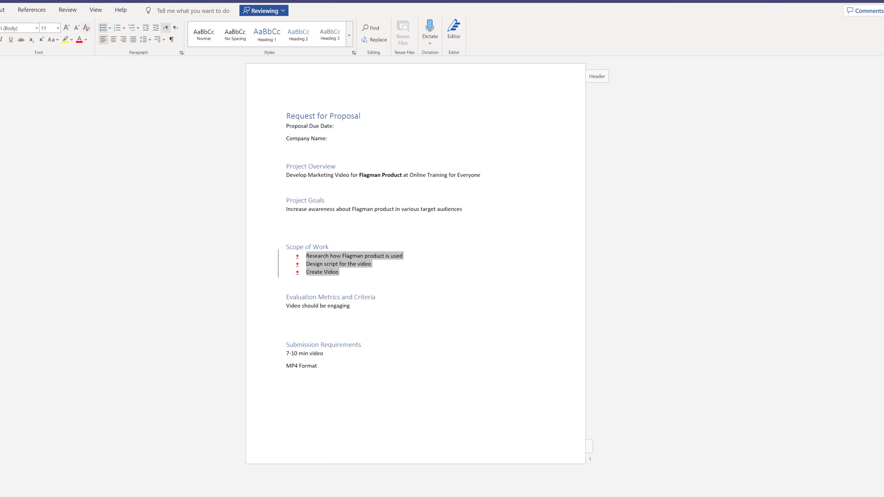
Format the items under Scope of Work and Submission Requirements as numbered lists
left_click(103, 29)
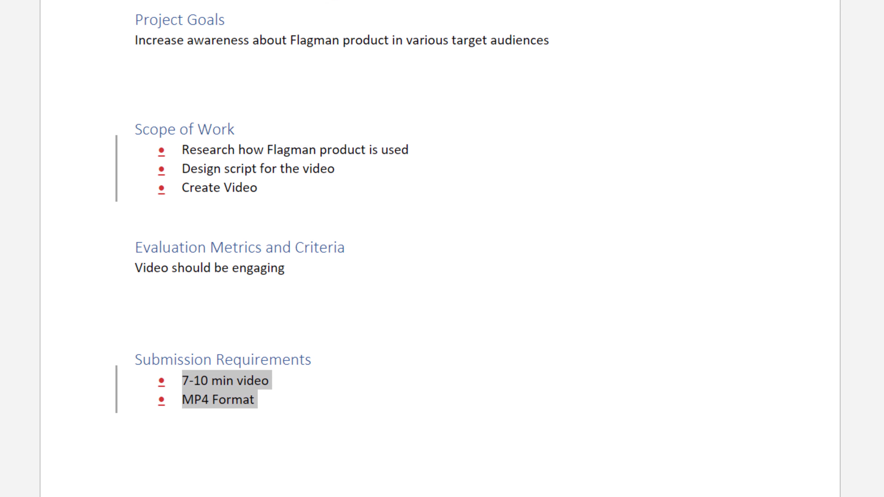
mouse_move(244, 186)
left_click_drag(237, 180, 167, 144)
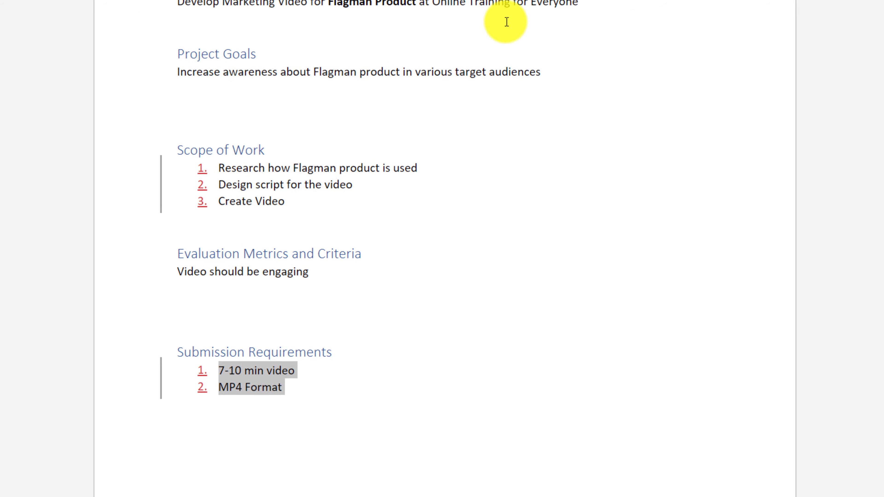
Apply numbering to the lines under Project Overview, Project Goals, and Evaluation Metrics and Criteria
left_click_drag(506, 21, 153, 2)
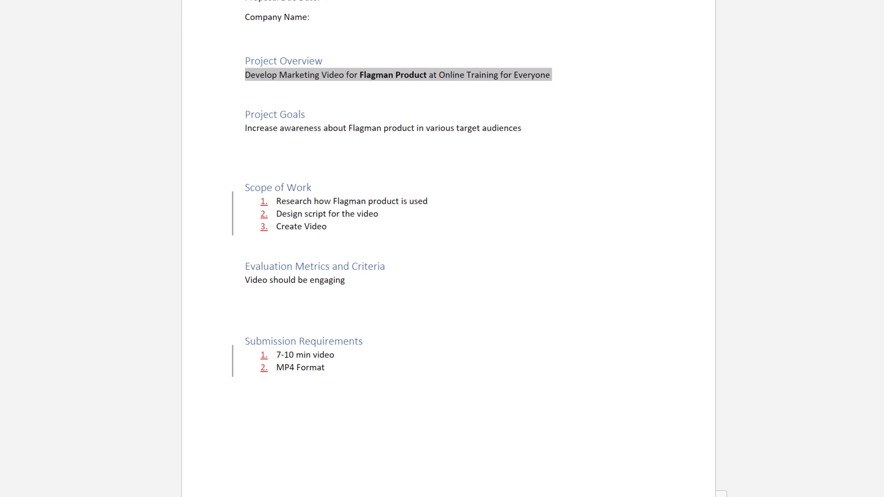
left_click(108, 1)
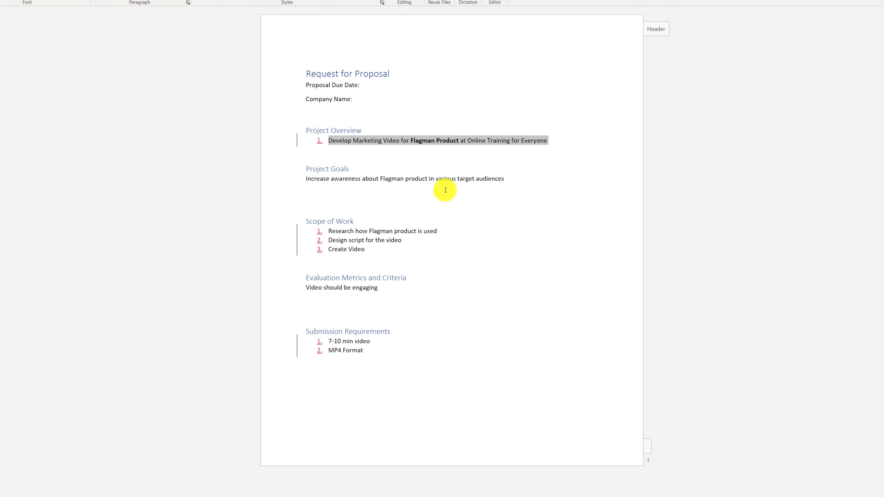
left_click_drag(504, 179, 302, 178)
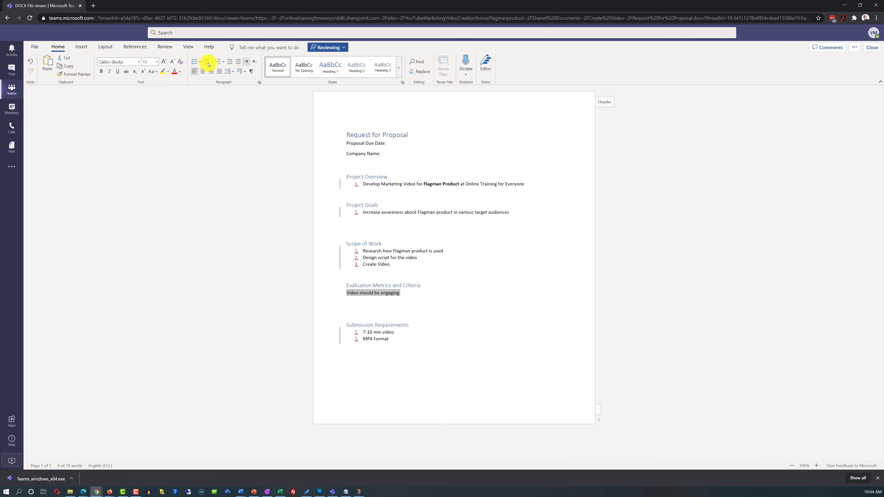
key("F10")
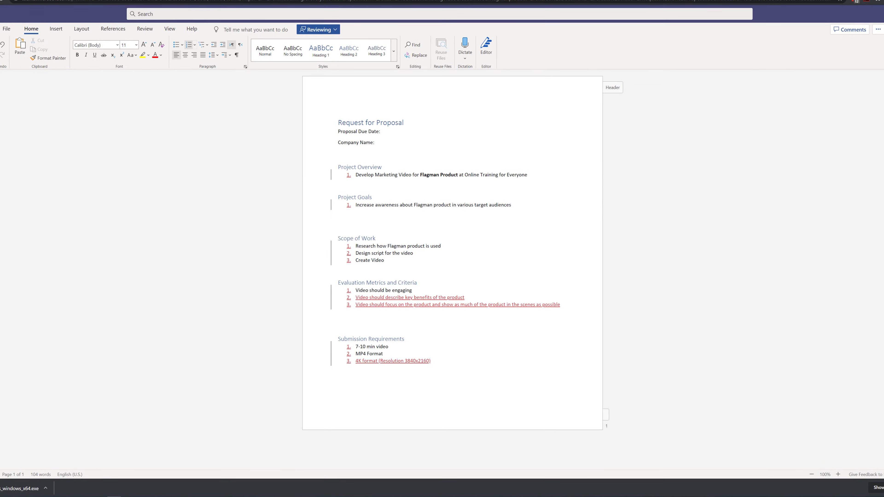
Examine the tracked-change details of the edits under Evaluation Metrics and Criteria and Scope of Work
mouse_move(376, 305)
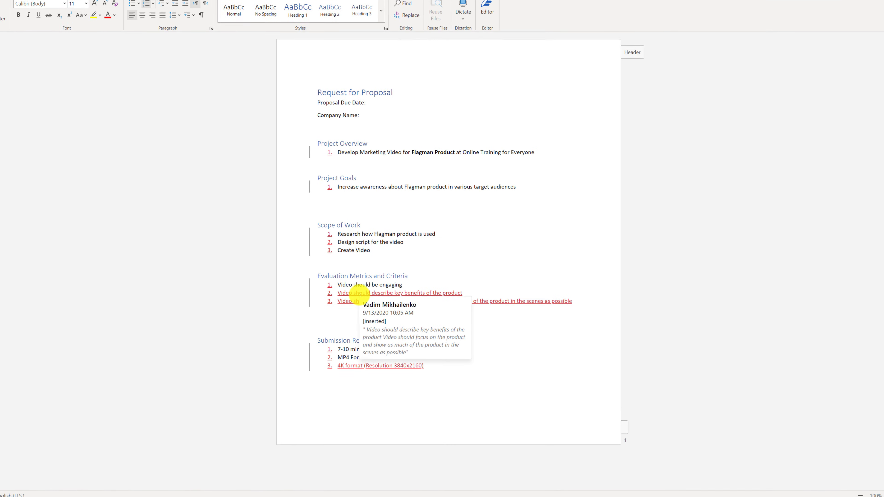
mouse_move(331, 248)
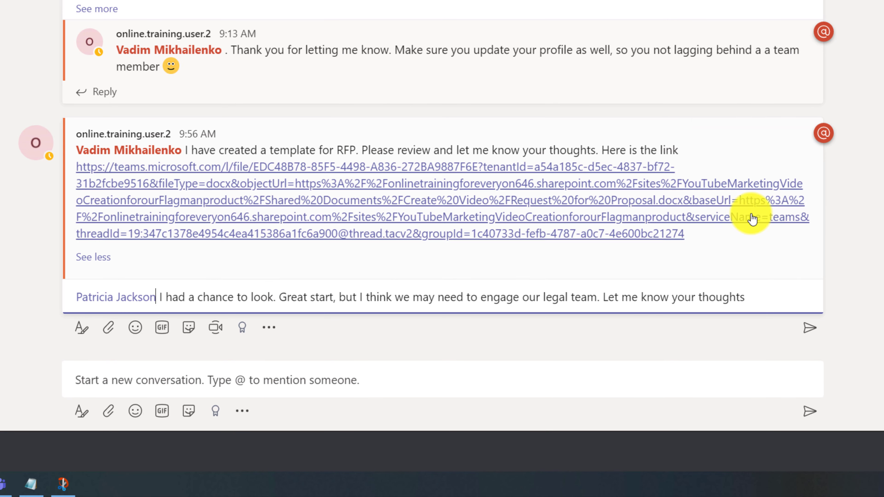
Post the channel reply about engaging the legal team, and answer the document comment with "Great catch! Lets have a meeting with them soon to review the document"
key("Return")
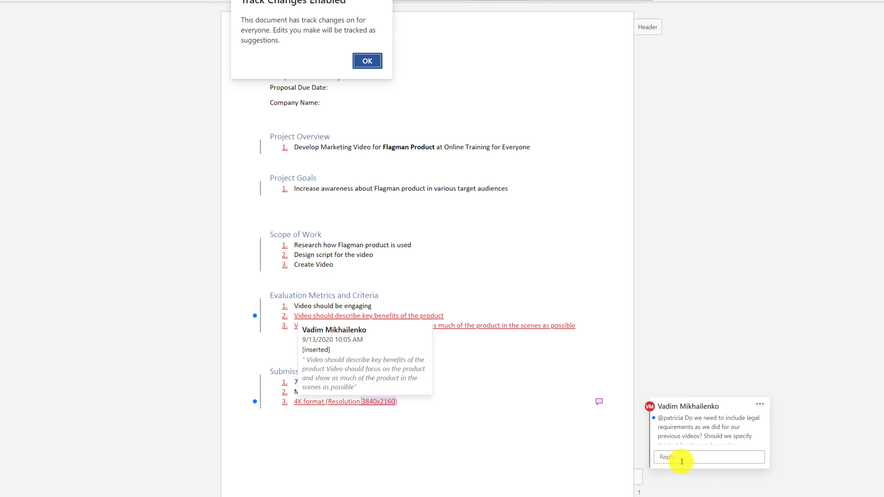
left_click(682, 459)
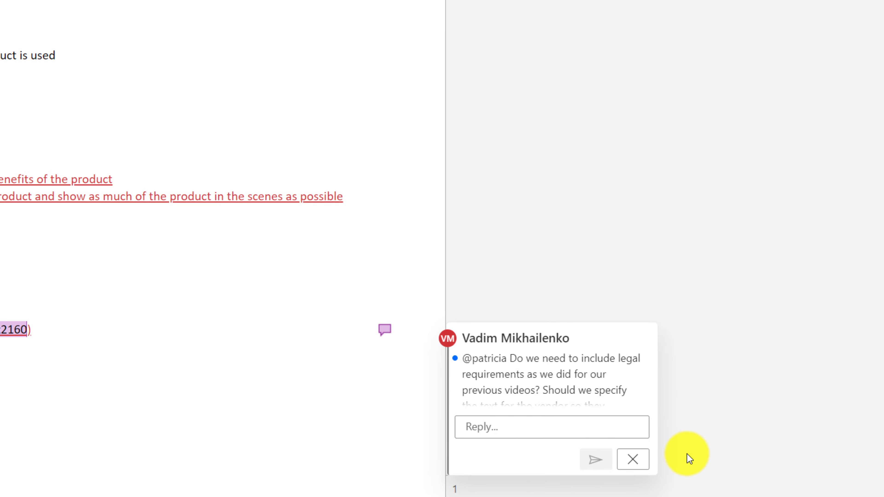
type("Great catch! Lets have a meeting with them soon to review the document")
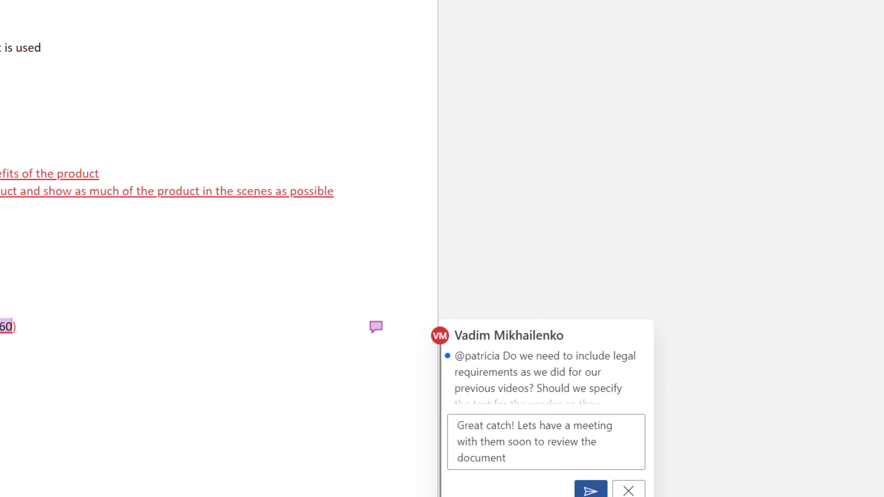
left_click(591, 491)
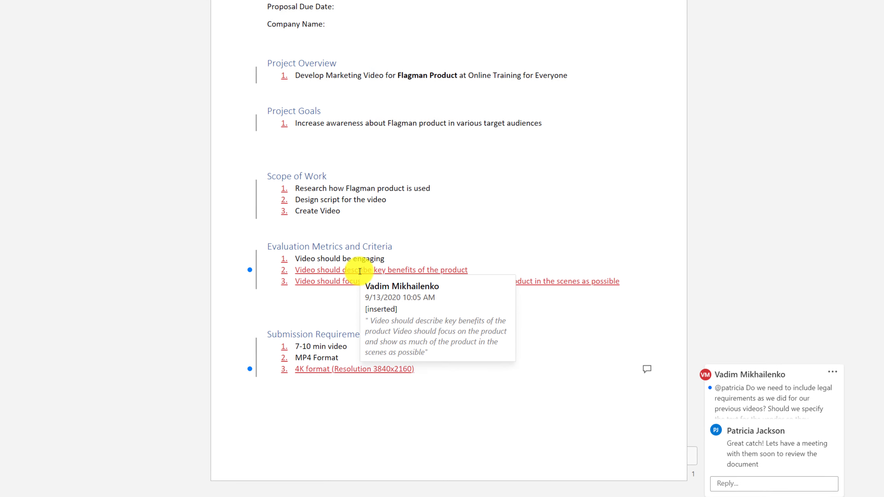
Accept the inserted criteria and the numbering format changes under Project Overview, Project Goals, Scope of Work, and Evaluation Metrics and Criteria
right_click(358, 321)
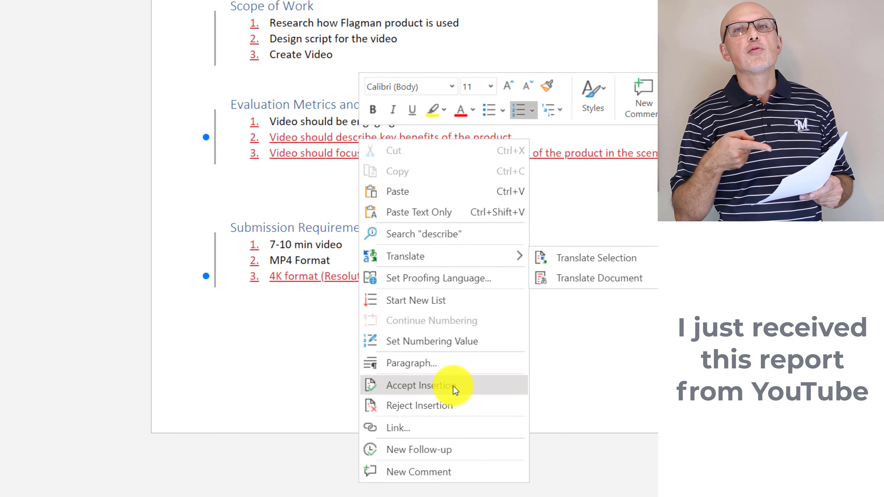
left_click(455, 390)
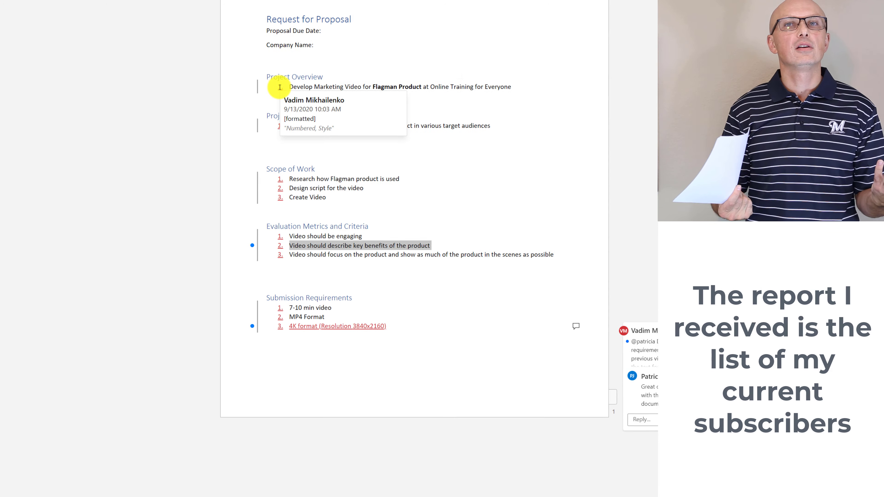
right_click(280, 308)
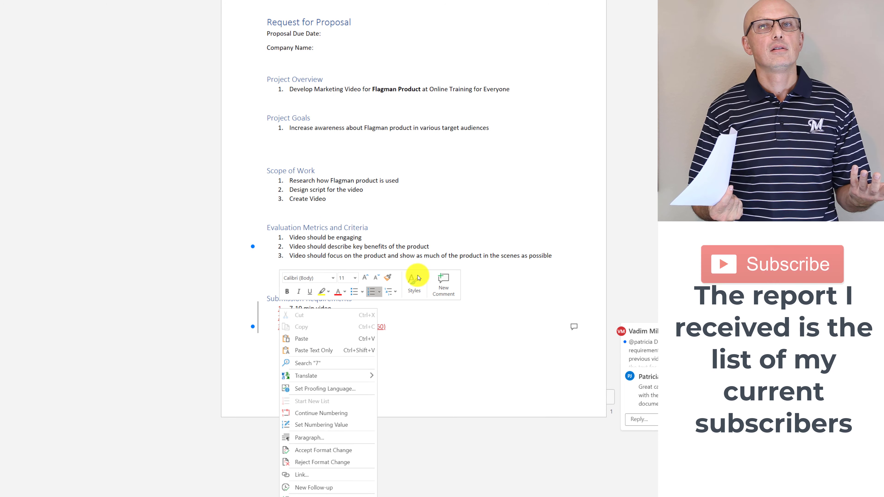
left_click(437, 368)
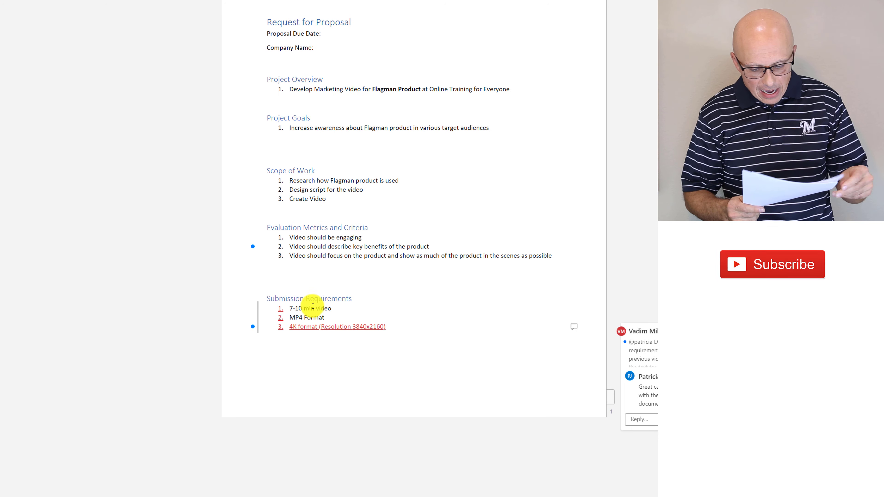
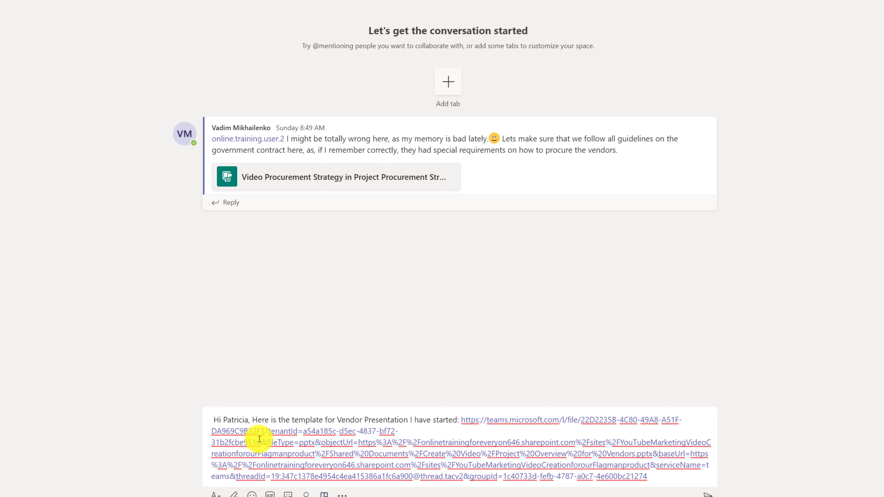
Mention the colleague at the start of the Create Video channel message that shares the vendor presentation link
left_click(212, 421)
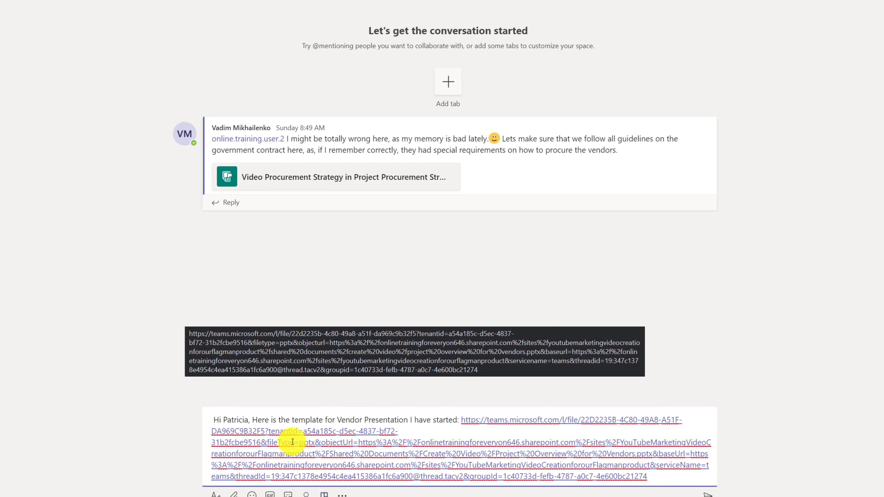
type("@")
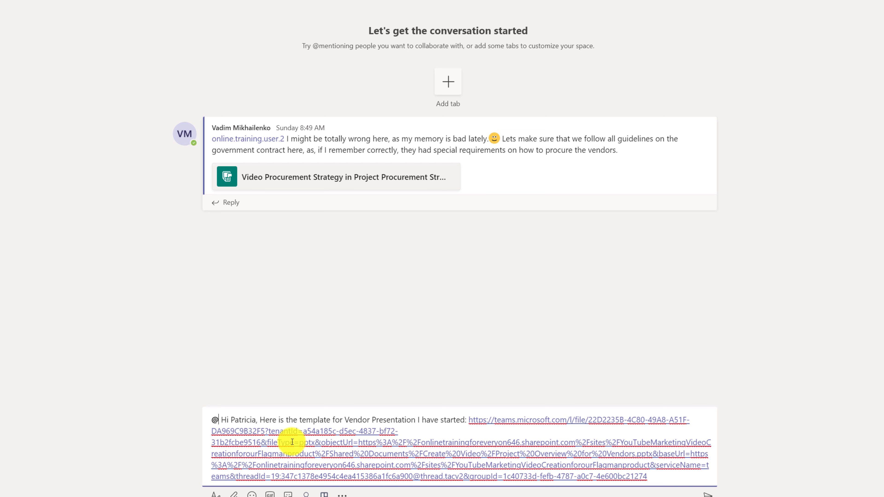
left_click(287, 361)
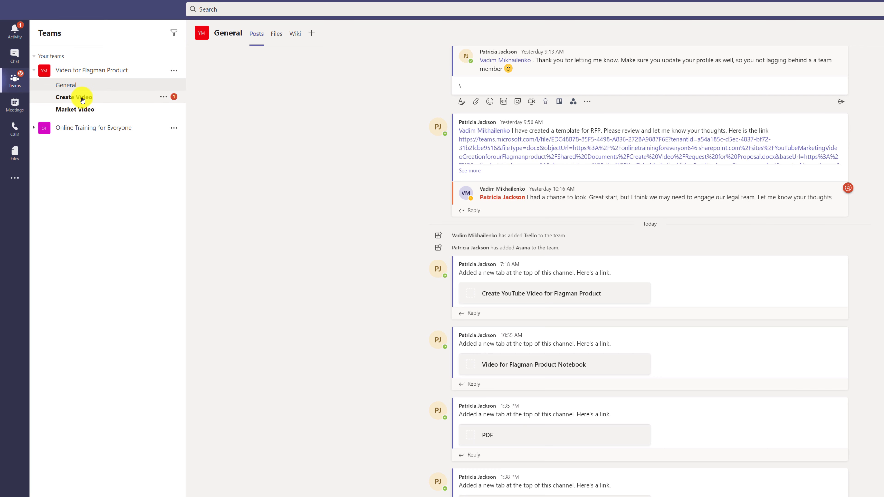
Open the Create Video channel and like the colleague's reply recommending an existing company template
left_click(92, 100)
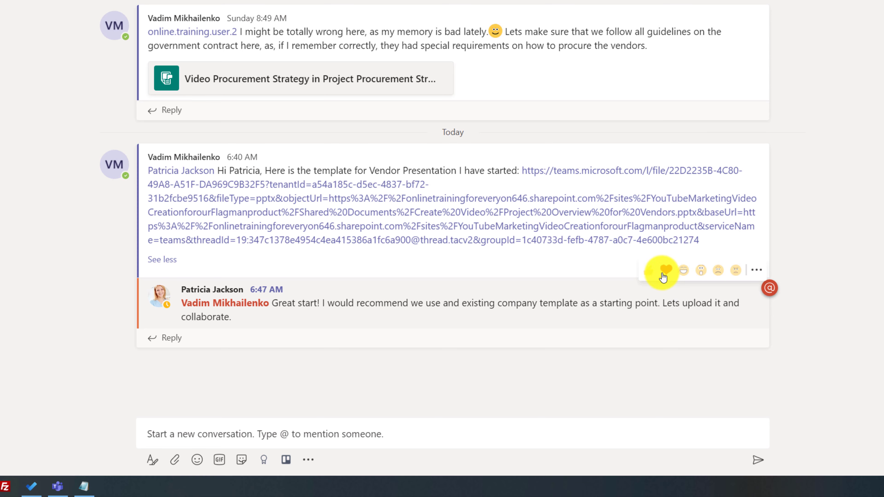
left_click(650, 272)
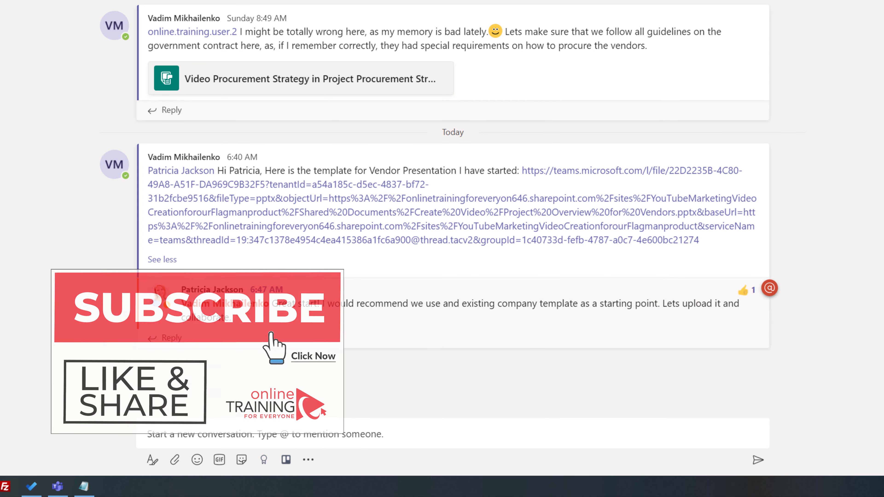
mouse_move(550, 298)
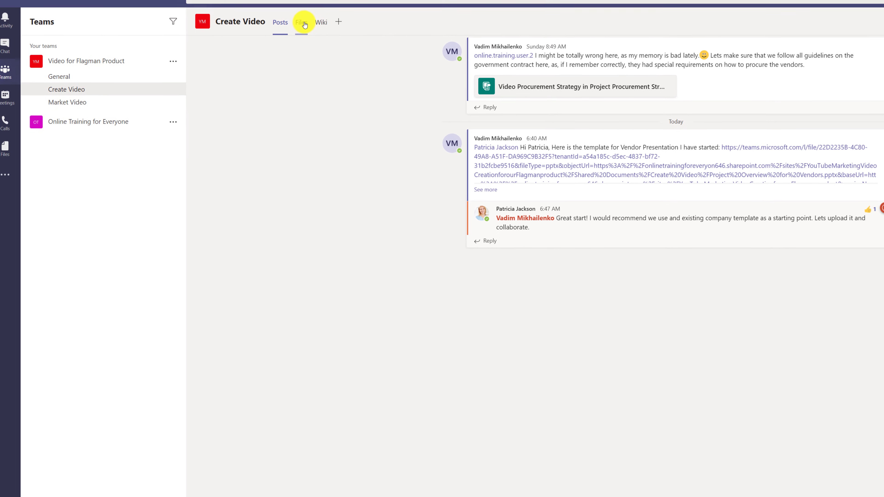
Preview the slides of Vendor Presentation Template.pptx and upload the file to the Create Video channel's files
left_click(308, 30)
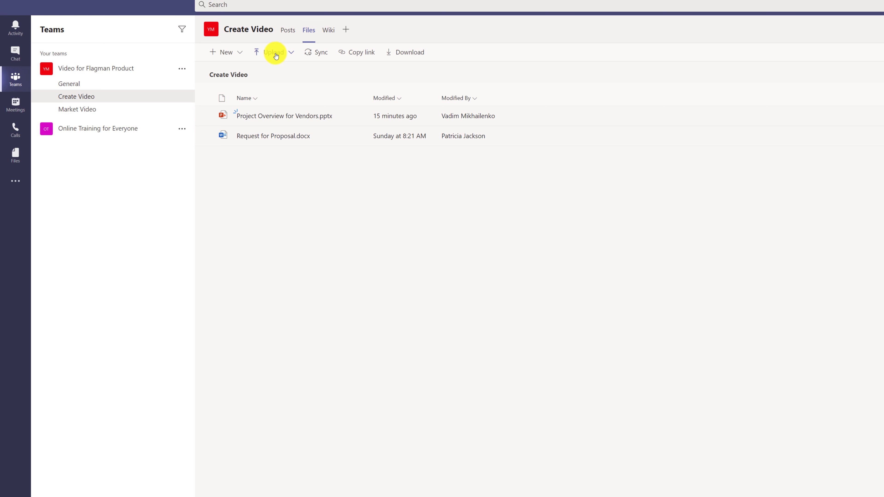
left_click(293, 55)
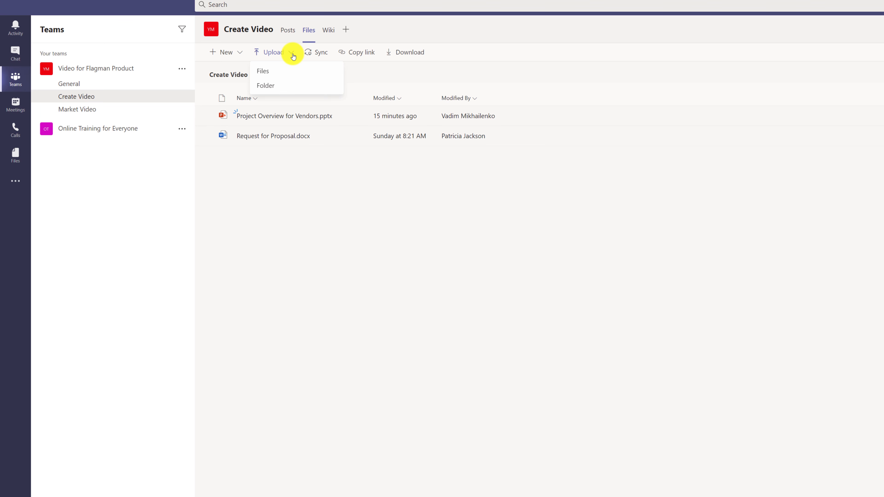
left_click(273, 89)
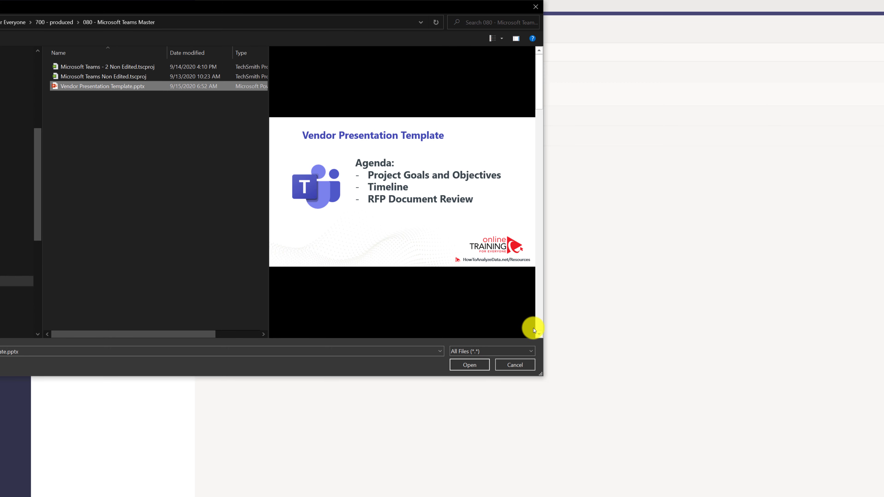
left_click(540, 334)
scroll(538, 327, "down", 3)
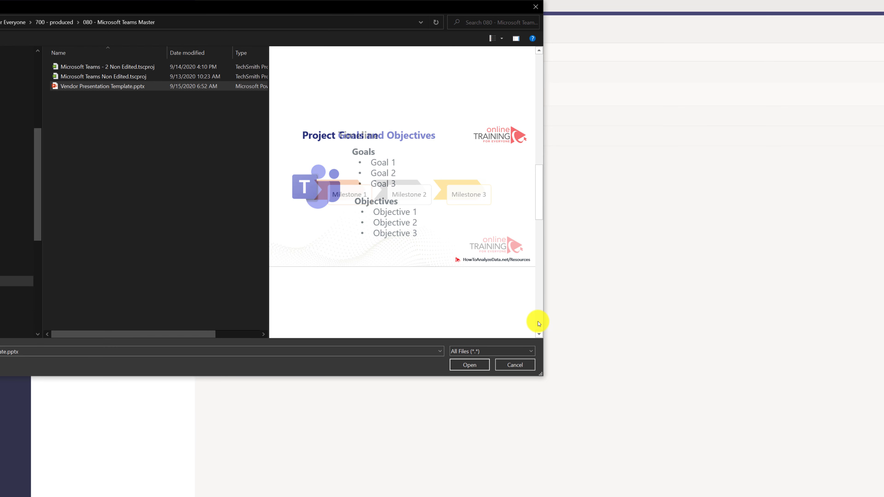
scroll(539, 323, "down", 1)
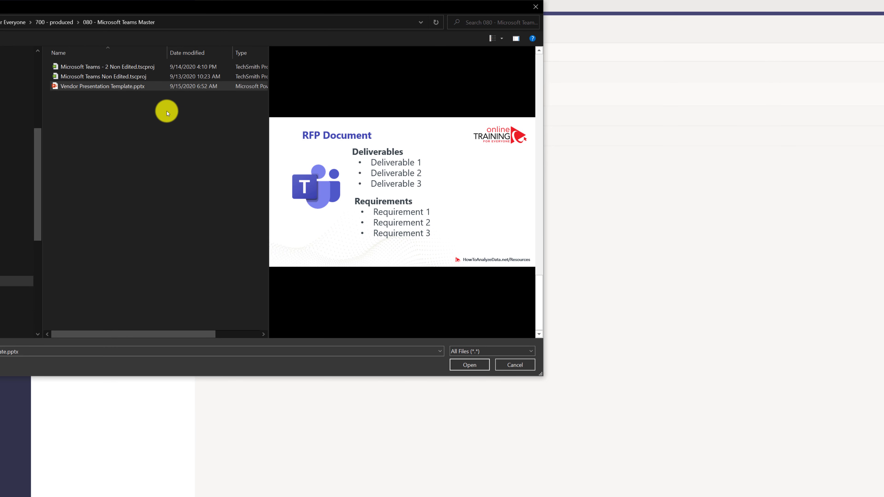
double_click(119, 86)
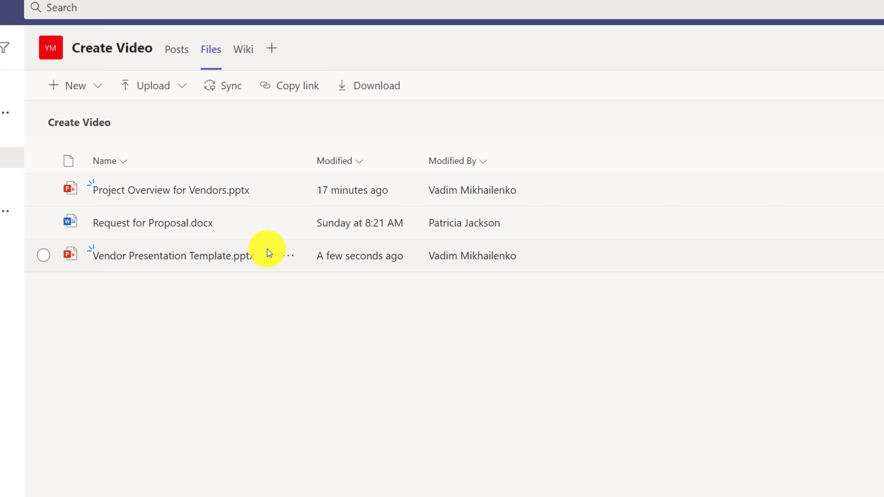
Rename the Project Overview for Vendors presentation as "Backup - DO NOT USE - Project Overview for Vendors"
left_click(290, 191)
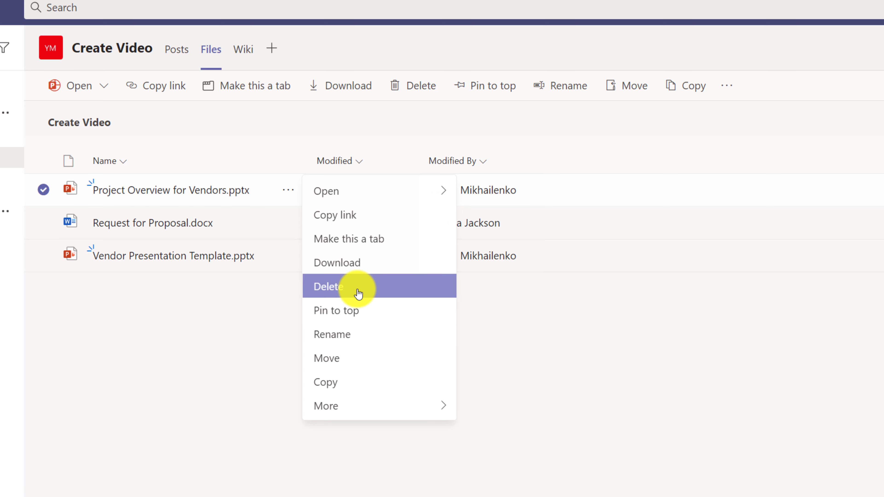
left_click(153, 372)
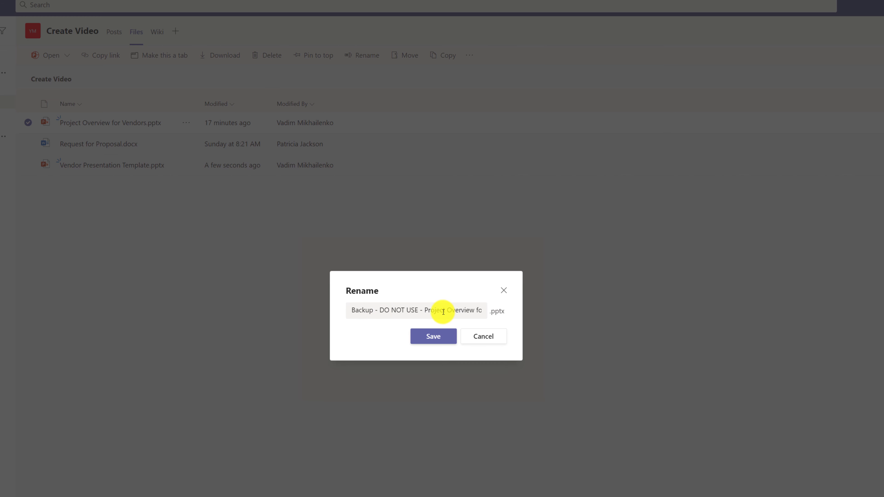
key("Return")
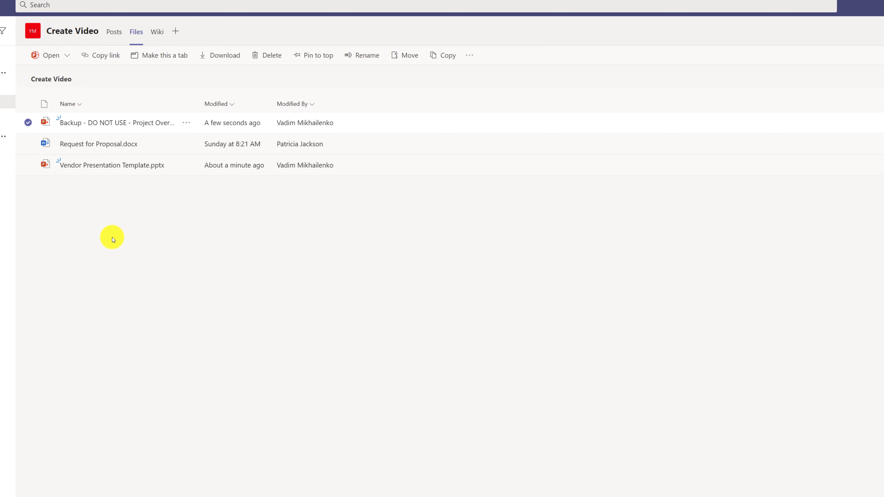
Open Vendor Presentation Template.pptx and look at its comments and review commands
left_click(119, 164)
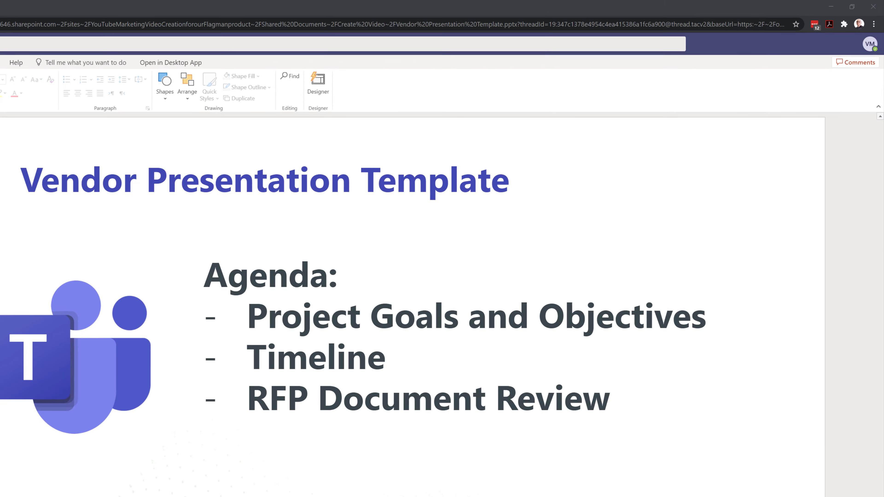
left_click(853, 63)
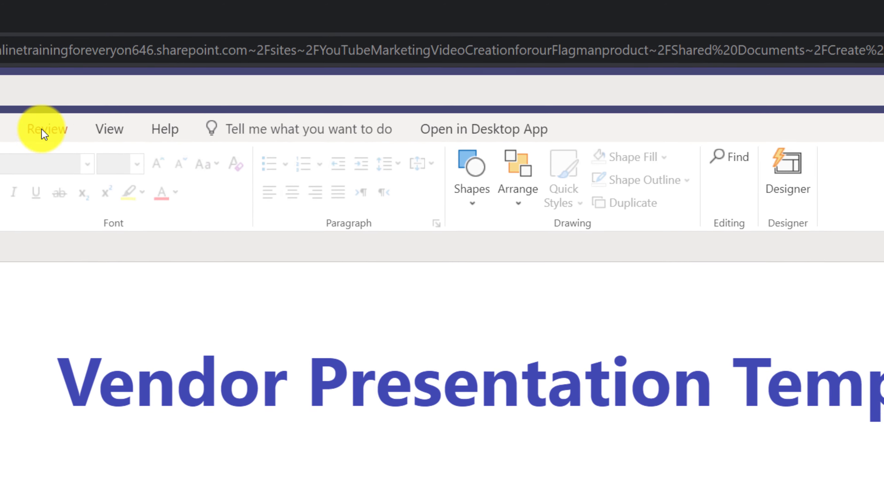
left_click(41, 129)
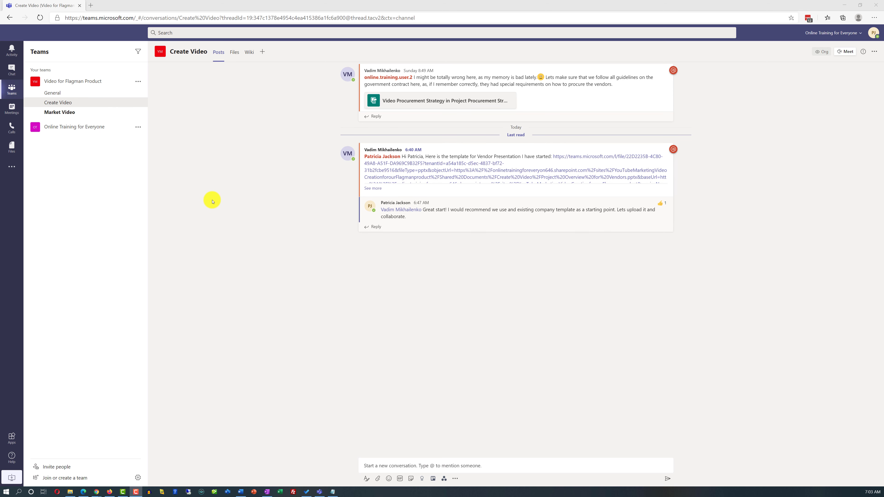
As the colleague, open the Vendor Presentation Template from the Create Video files and go to the co-author's editing location on slide 3
left_click(234, 52)
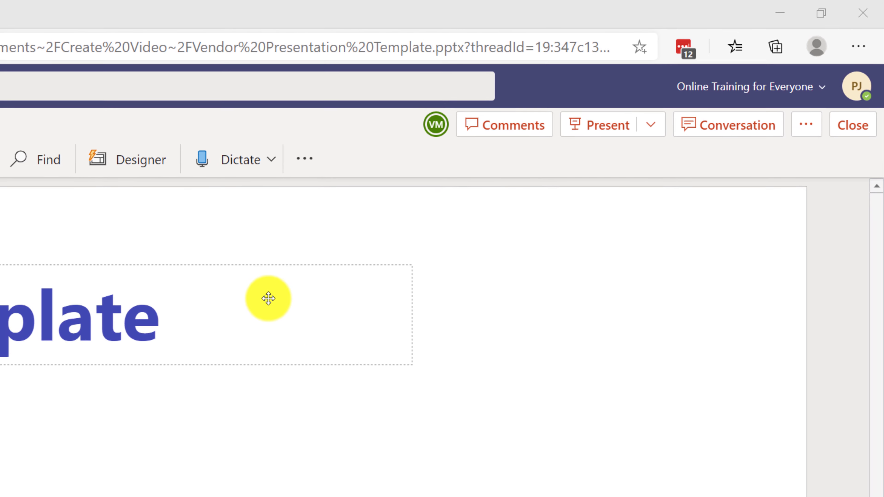
left_click(377, 150)
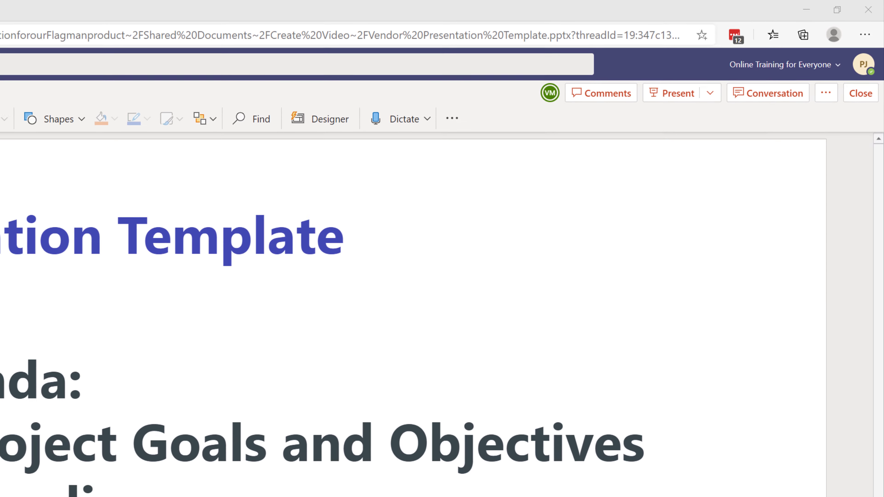
left_click(92, 61)
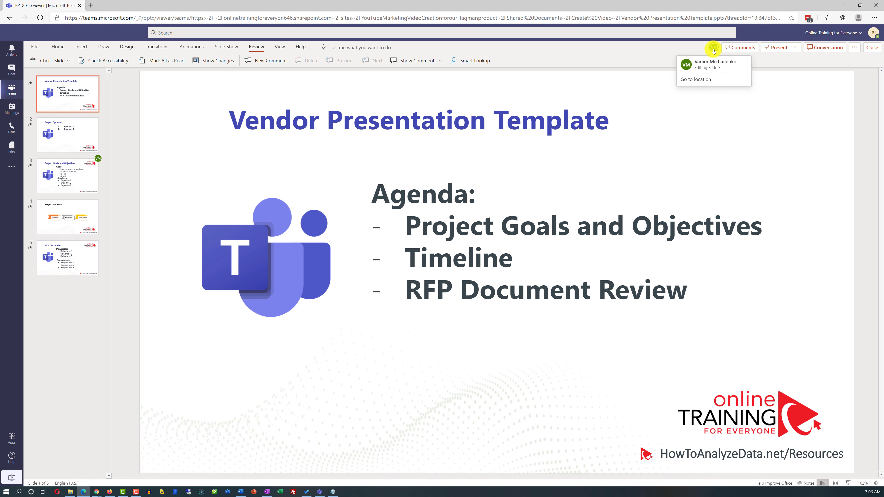
left_click(697, 80)
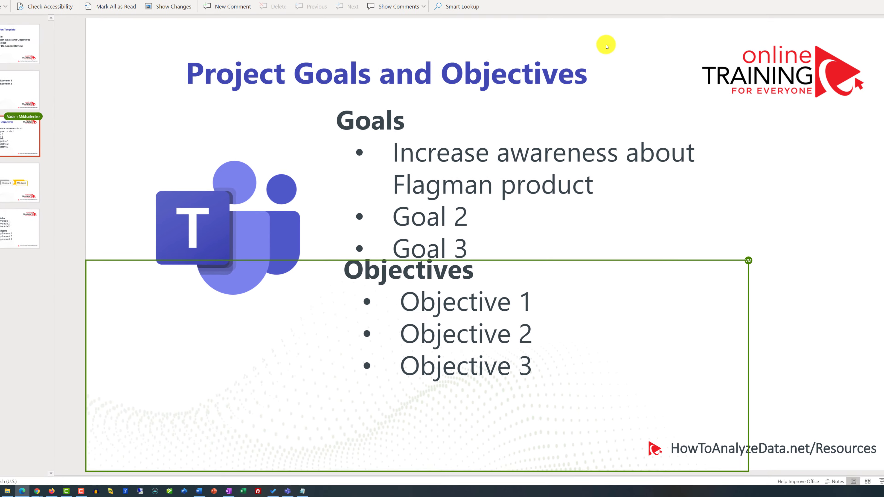
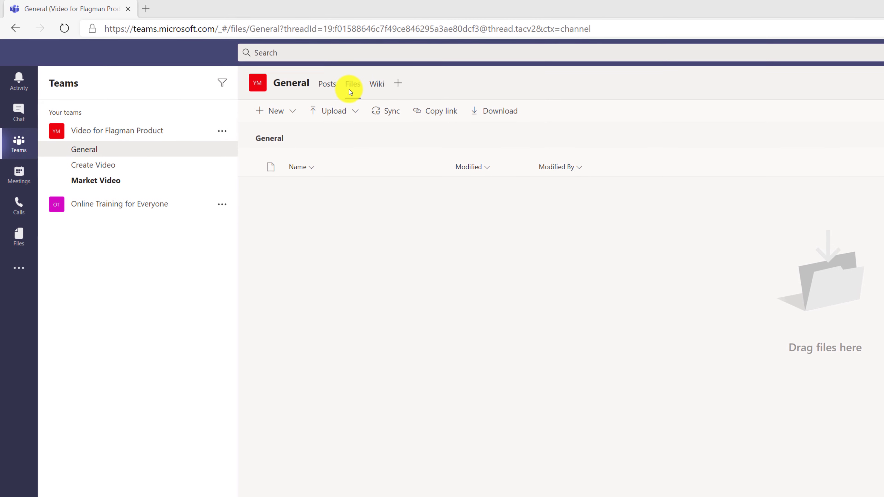
Create an Excel workbook named "Project Risk Register" in the General channel's files
left_click(334, 90)
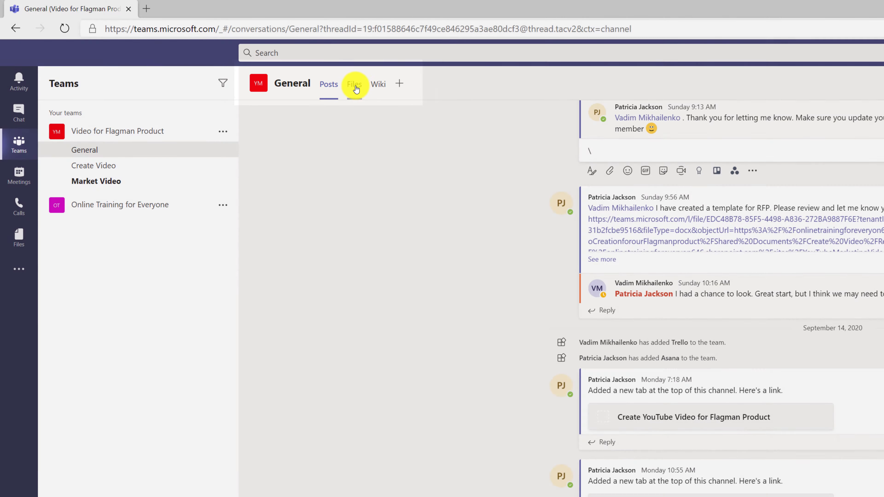
left_click(356, 86)
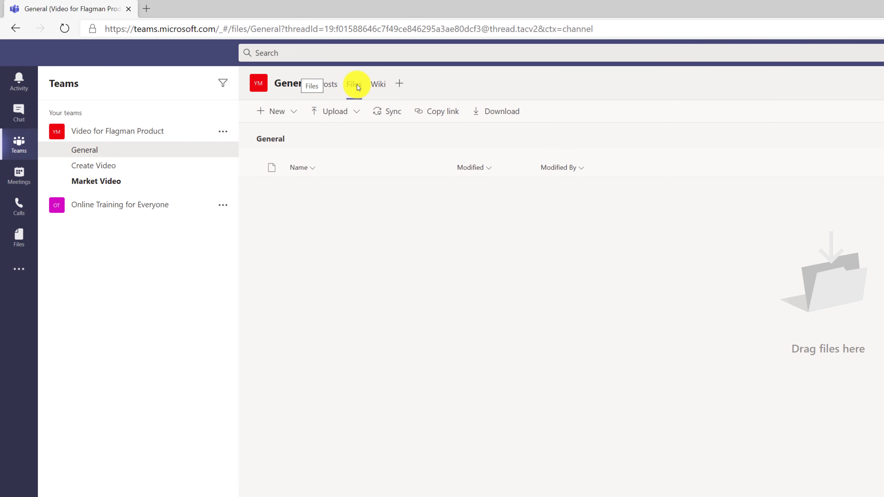
left_click(296, 111)
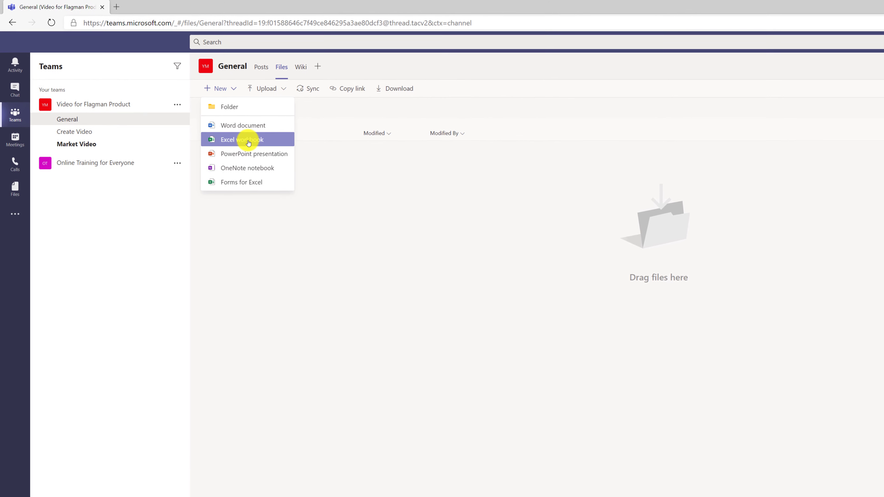
left_click(264, 152)
type("Project Risk Register")
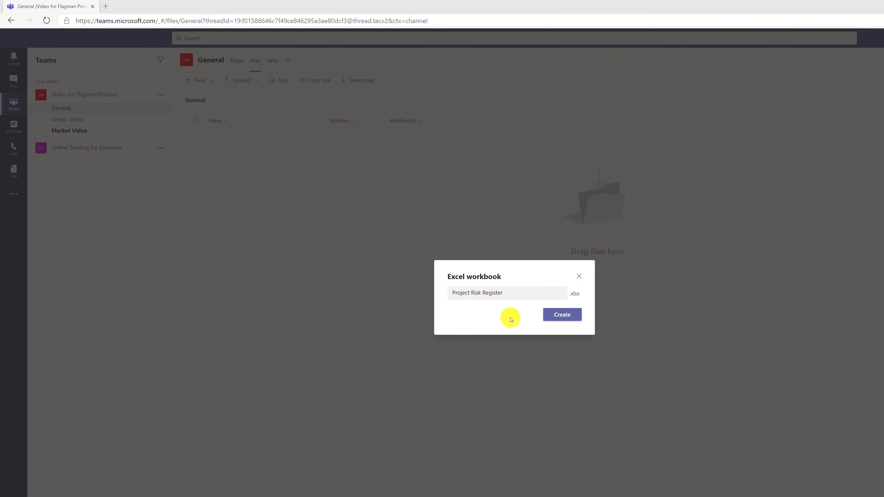
left_click(566, 319)
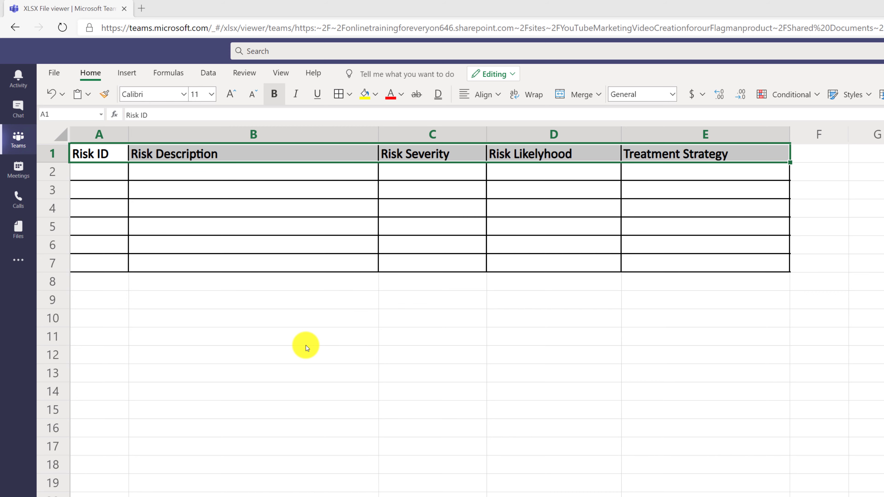
Fill the header row cells A1:E1 with the lightest gold theme color
left_click(375, 93)
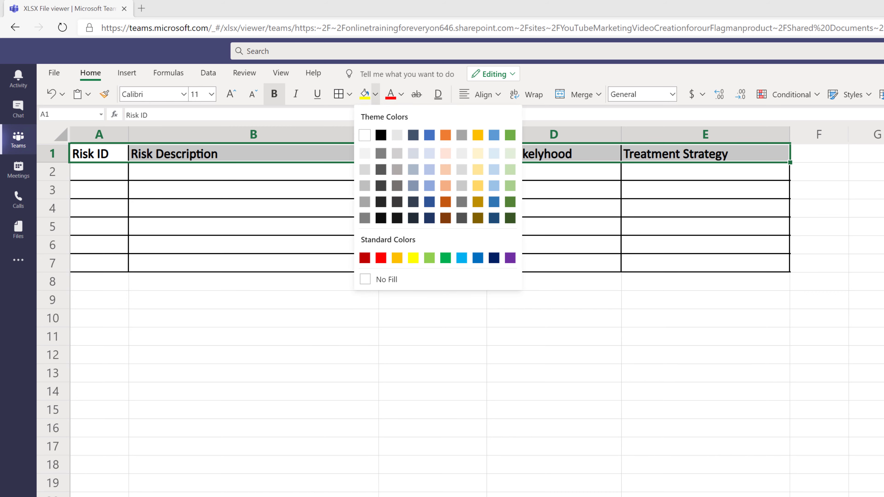
left_click(478, 154)
left_click(254, 318)
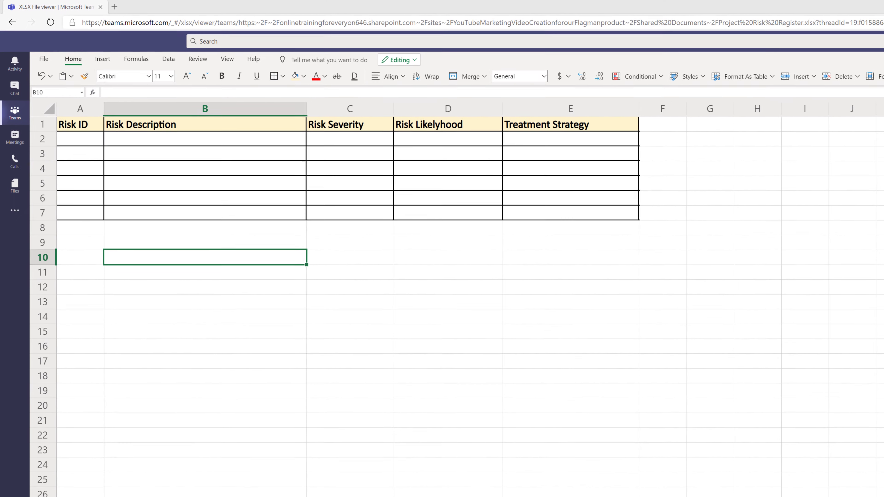
Rename the worksheet as "Risk Register" and add a new sheet to the workbook
double_click(101, 496)
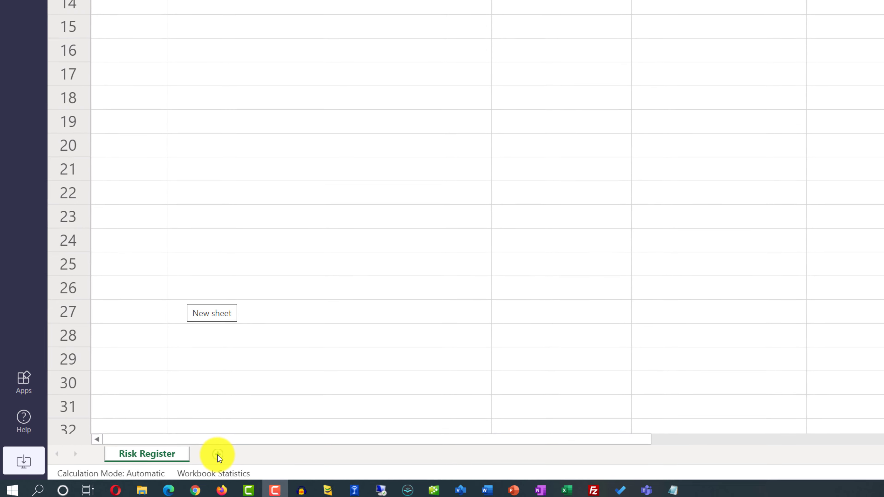
left_click(217, 454)
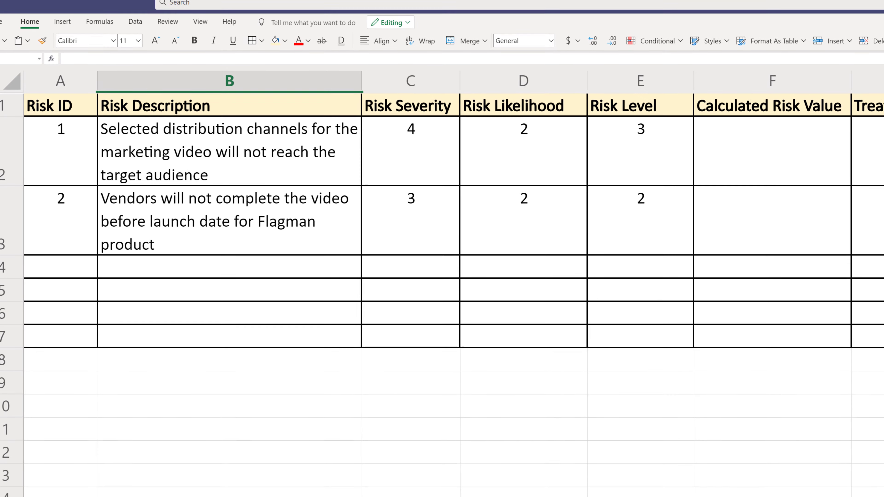
Enter the formula = C2*D2*E2 in cell F2 to compute the first risk's Calculated Risk Value
left_click(774, 151)
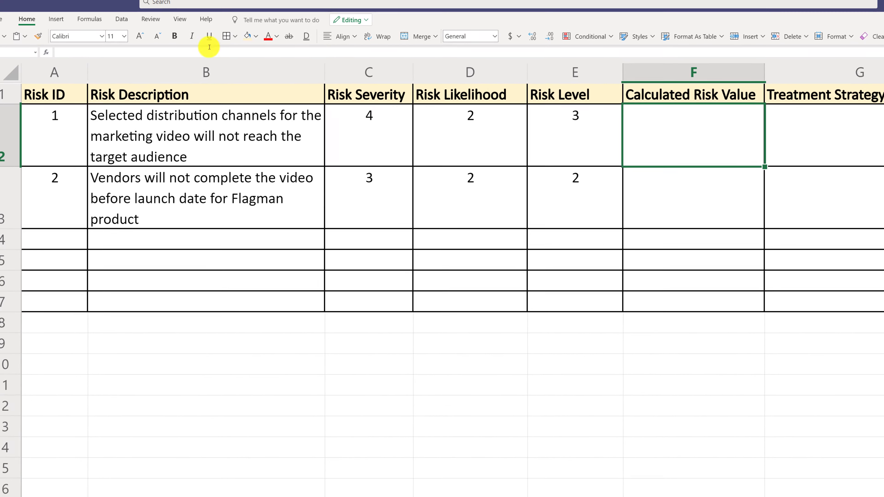
type("= C2*D2*E2")
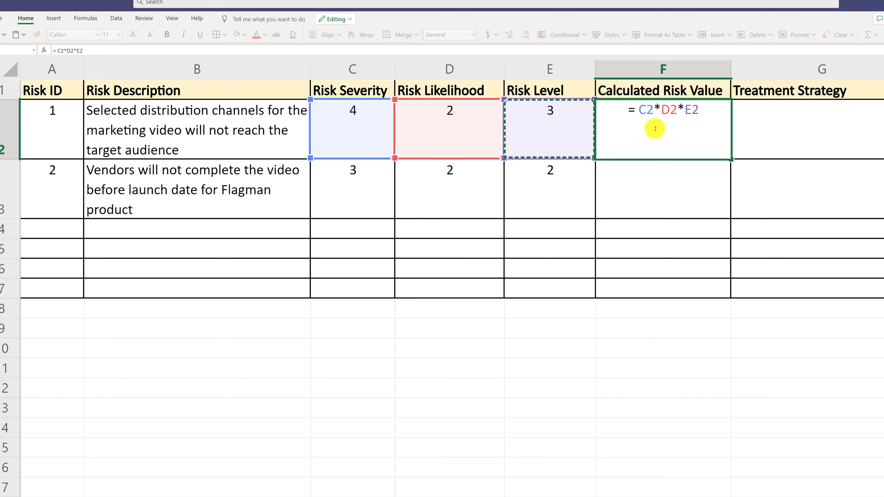
left_click(705, 109)
key("Return")
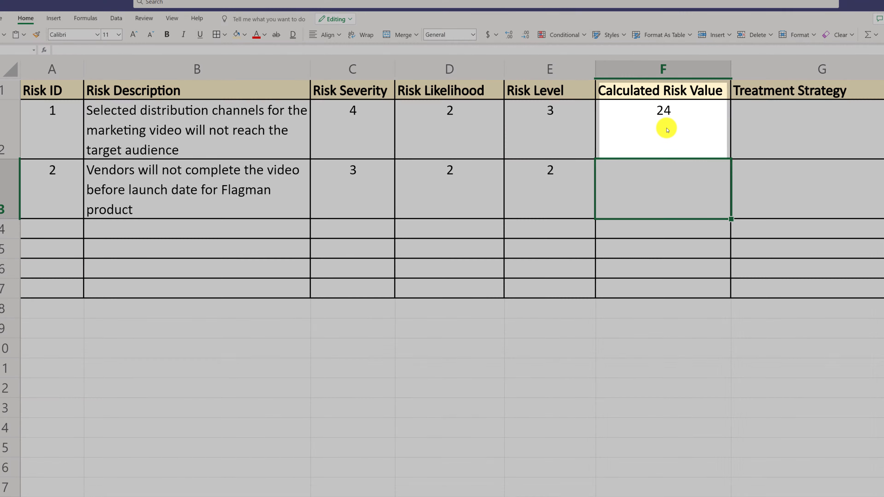
Copy the Calculated Risk Value formula from F2 and paste it into F3 for the second risk
left_click(667, 130)
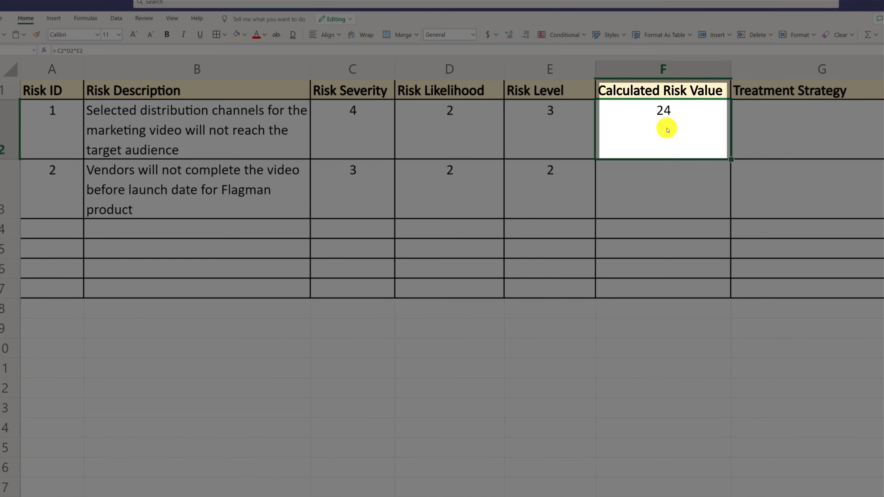
right_click(667, 130)
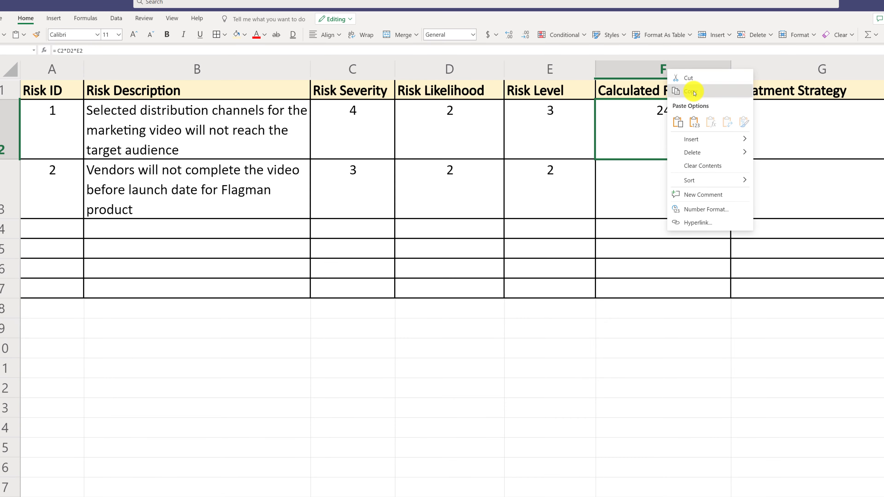
left_click(694, 92)
left_click(655, 189)
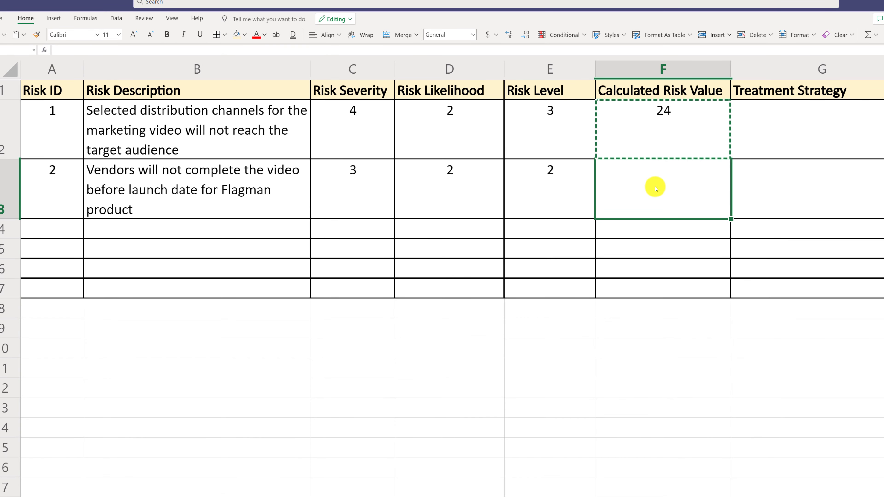
right_click(656, 188)
left_click(652, 182)
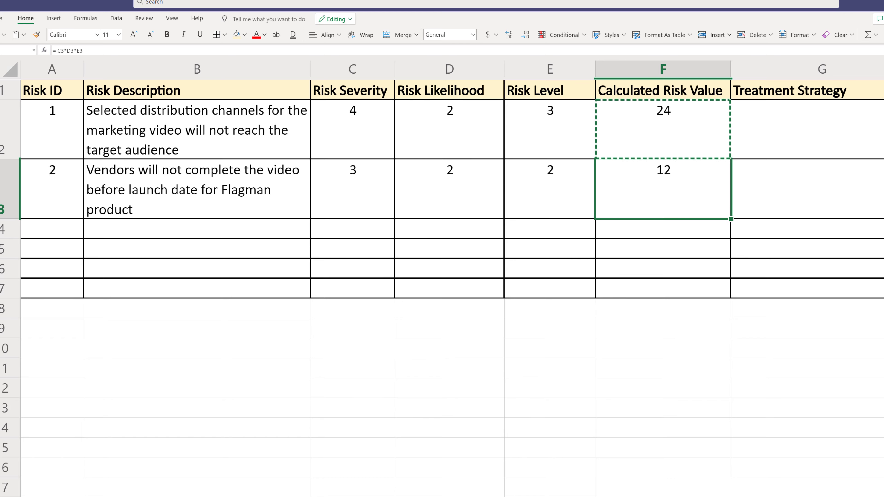